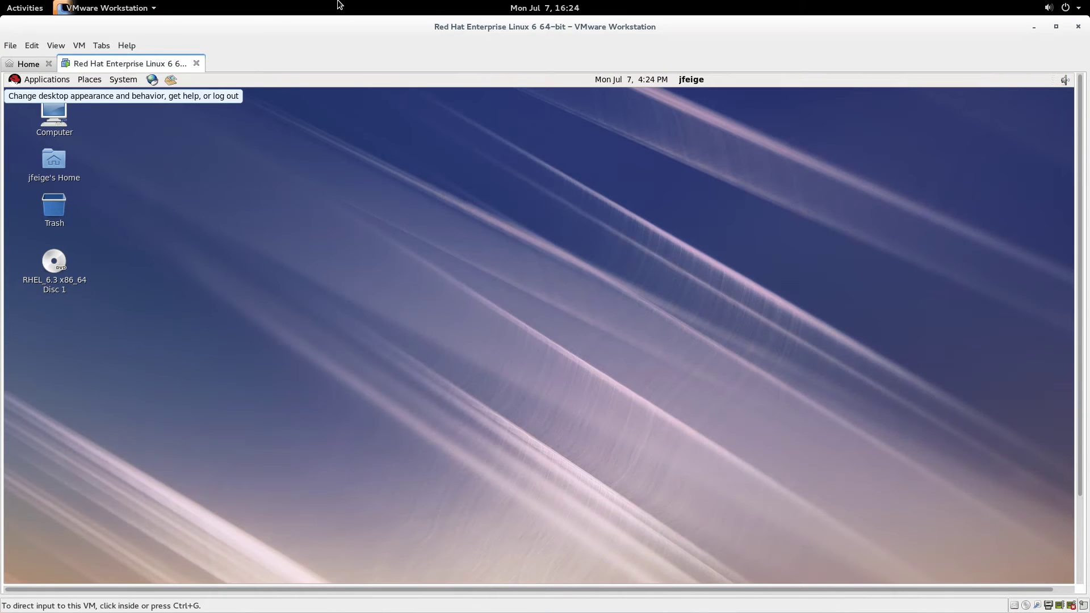
Focus the running RHEL 6 virtual machine and open VMware's View menu.
{"action": "left_click", "coordinate": [294, 206]}
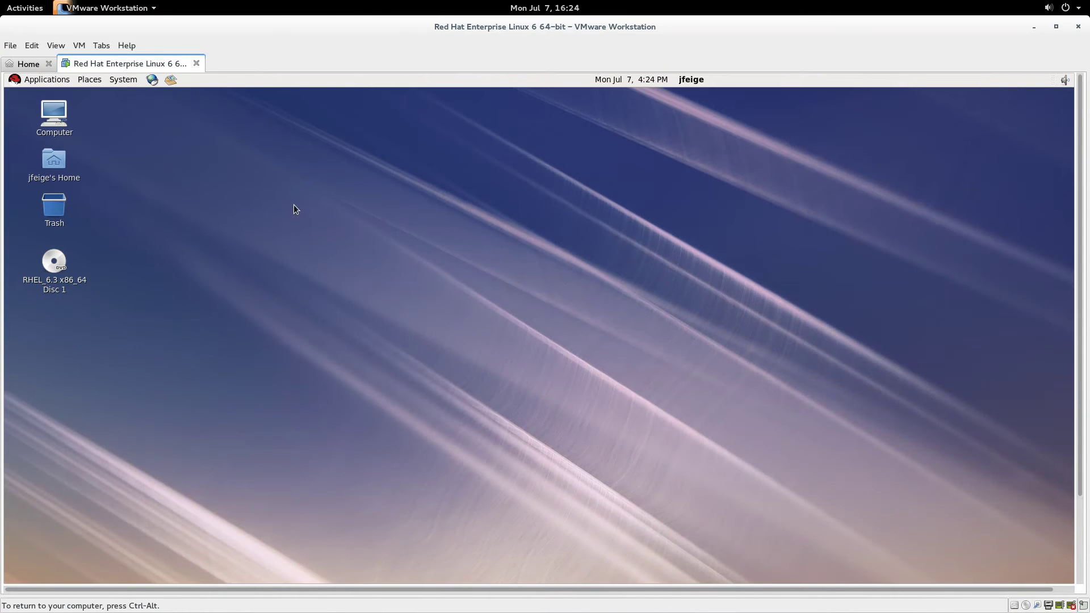
{"action": "left_click", "coordinate": [58, 46]}
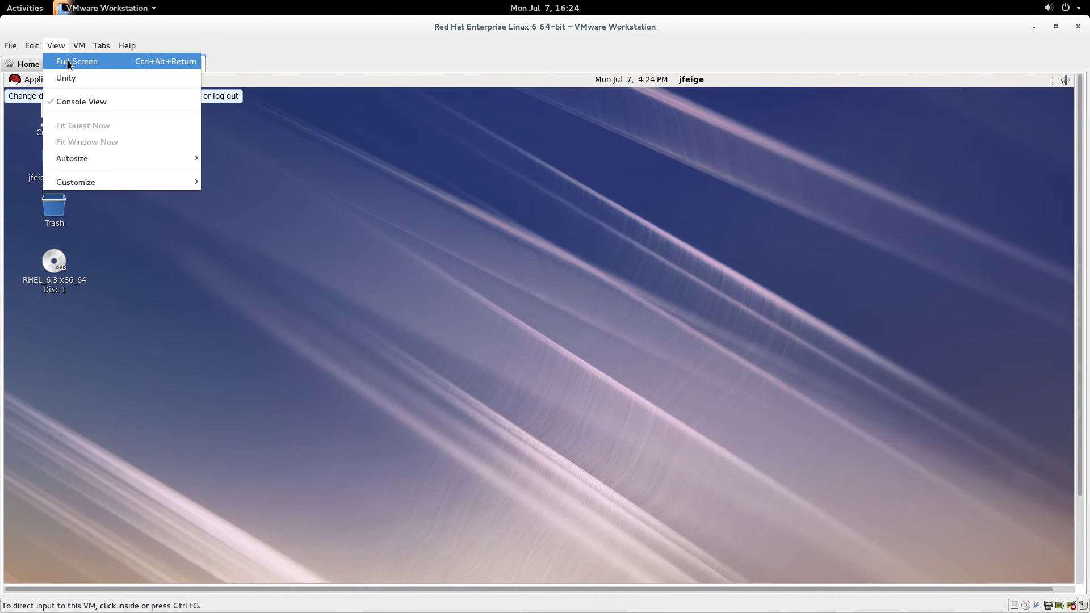
Put the VM in full screen and launch Terminal from Applications > System Tools, centred on screen.
{"action": "left_click", "coordinate": [67, 60]}
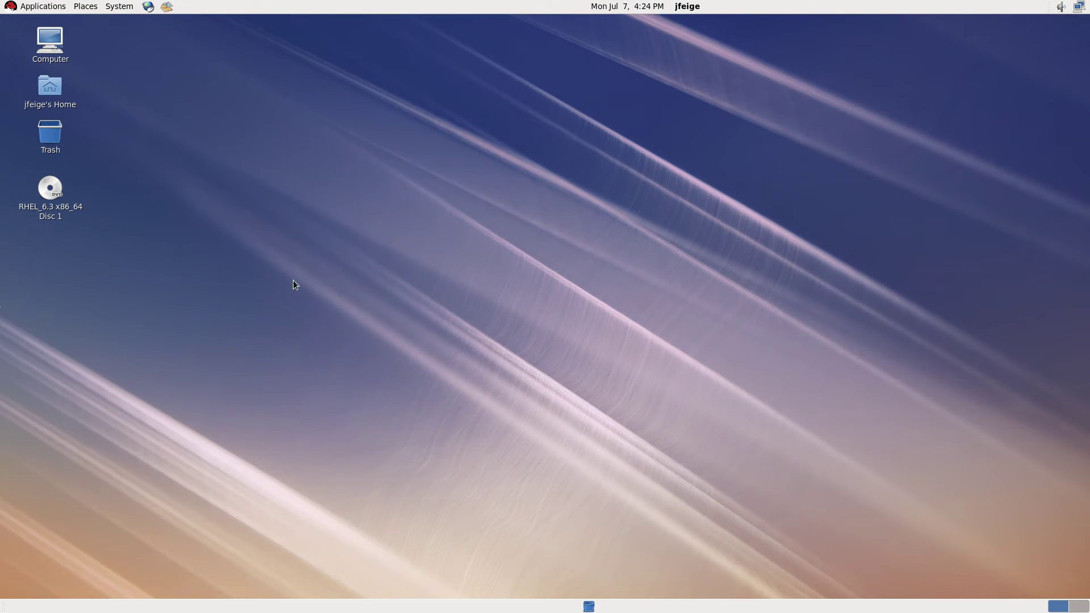
{"action": "left_click", "coordinate": [56, 8]}
{"action": "mouse_move", "coordinate": [62, 57]}
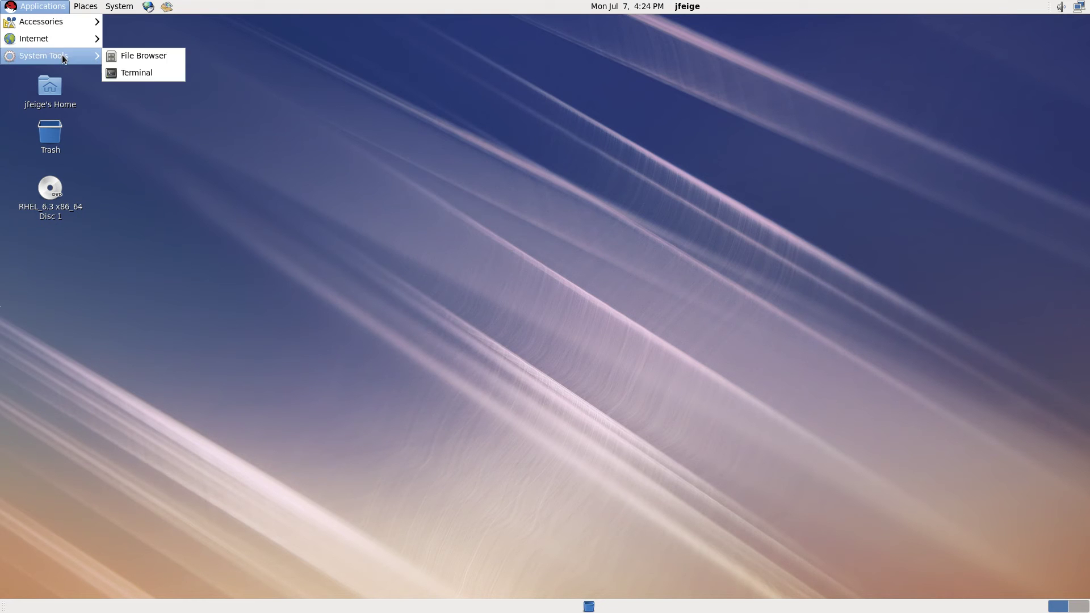
{"action": "left_click", "coordinate": [160, 79]}
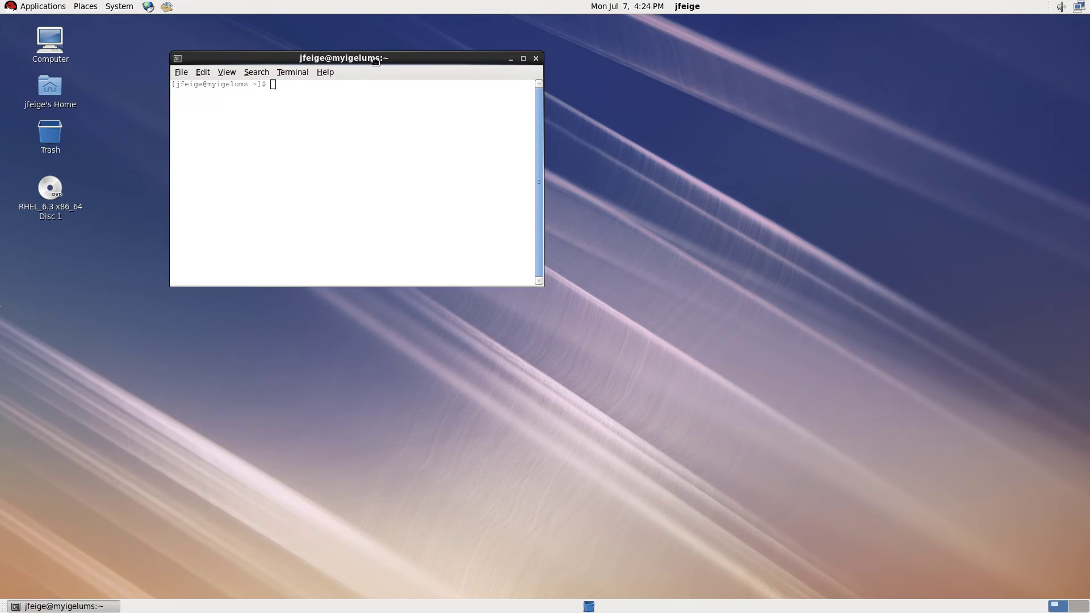
{"action": "left_click_drag", "start_coordinate": [382, 98], "coordinate": [634, 210]}
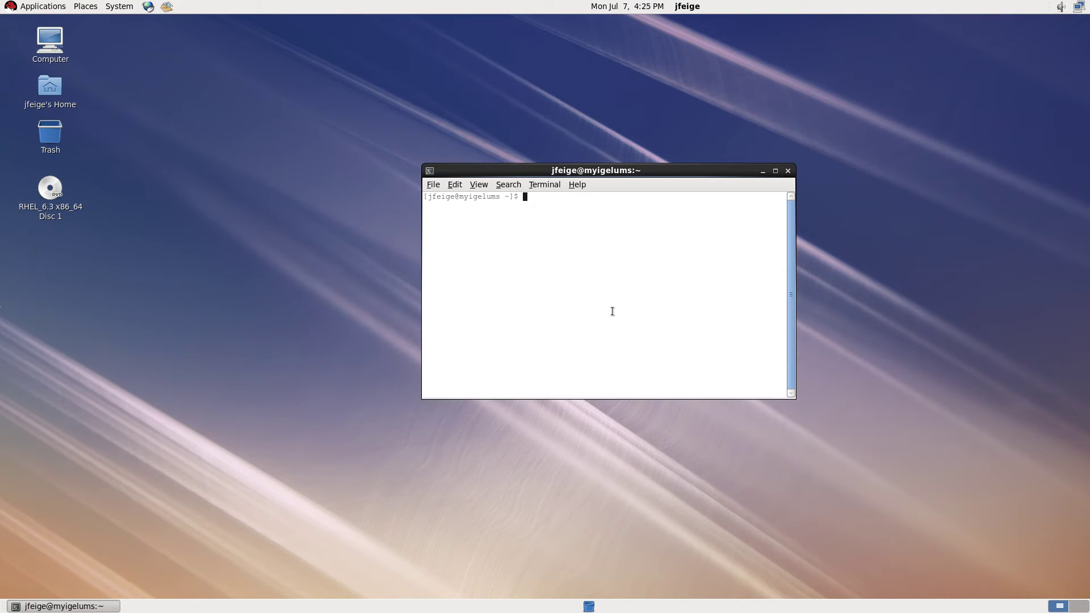
In Downloads, chmod +x setup-igel-ums-linux_4.07.100.bin, then switch to a root shell with su -.
{"action": "type", "text": "cd Downloads/"}
{"action": "key", "text": "Return"}
{"action": "type", "text": "ls"}
{"action": "key", "text": "Return"}
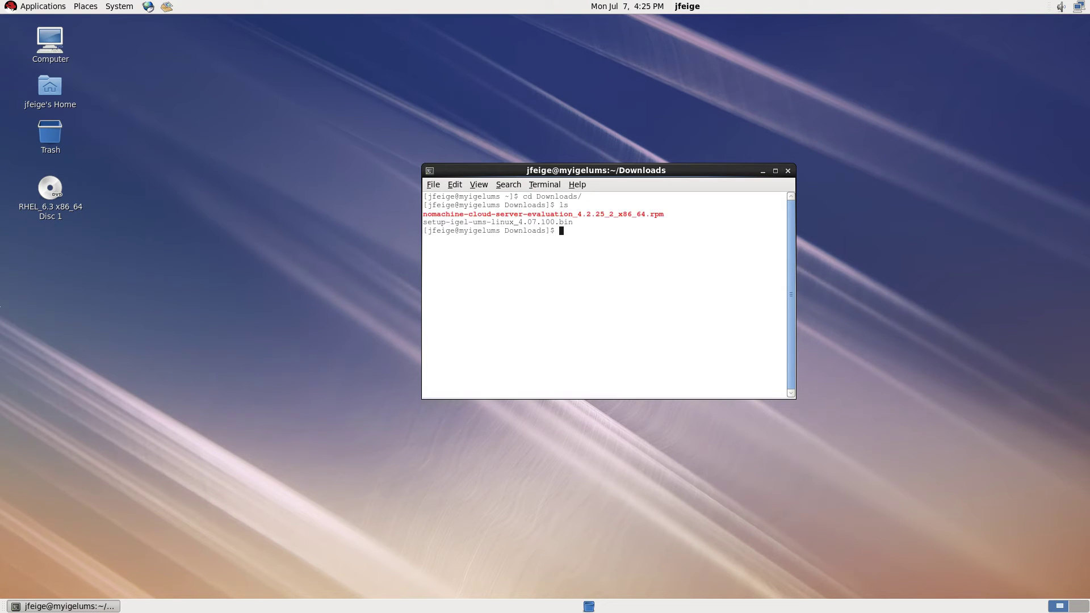
{"action": "type", "text": "chmod +x setup-igel-ums-linux_4.07.100.bin"}
{"action": "key", "text": "Return"}
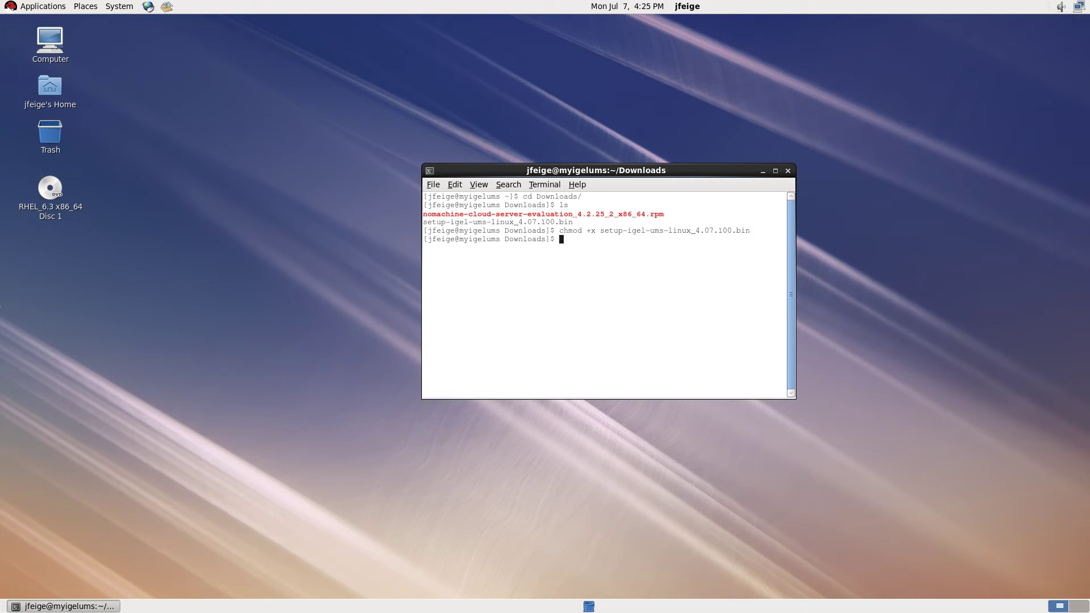
{"action": "type", "text": "su -"}
{"action": "key", "text": "Return"}
{"action": "key", "text": "Return"}
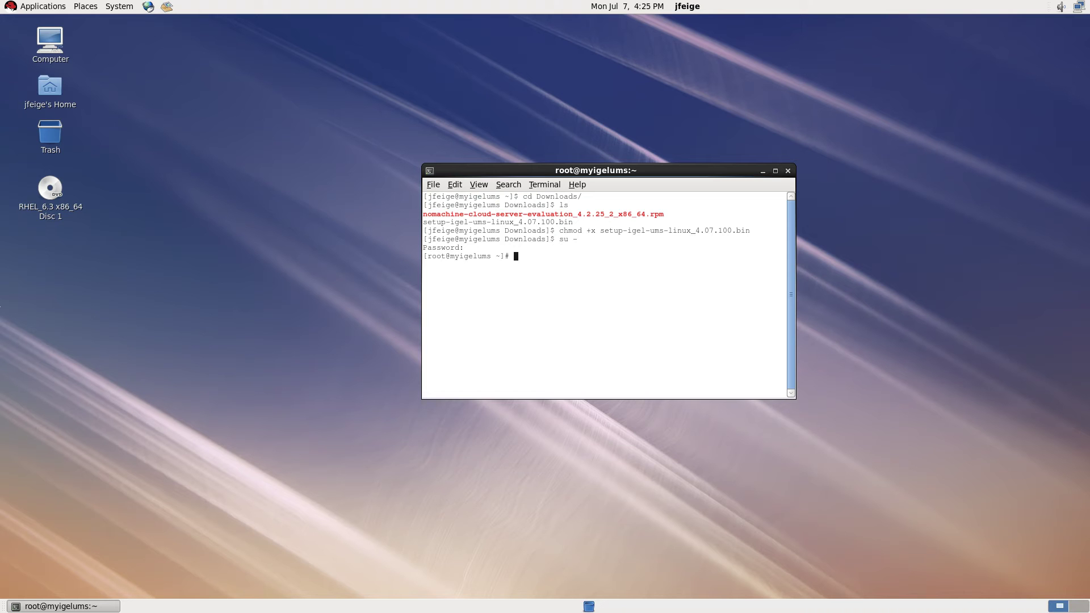
Run yum -y install glibc.i686 libXtst.i686 libXext.i686 as root.
{"action": "type", "text": "yum -y install glibc.i686 libXtst.i686 libX"}
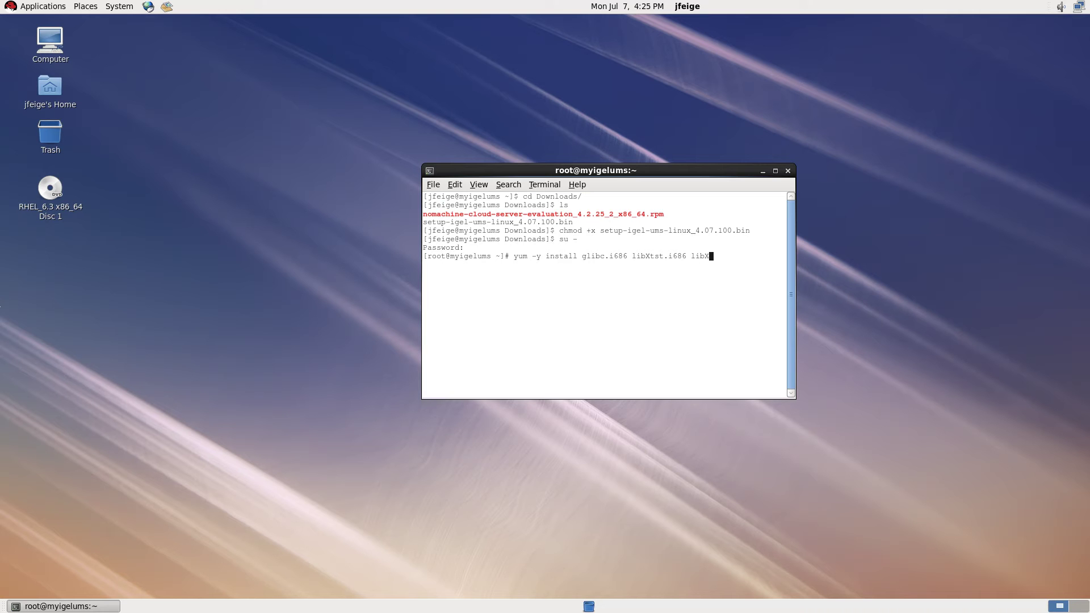
{"action": "type", "text": "et.i686"}
{"action": "key", "text": "Left"}
{"action": "key", "text": "Left"}
{"action": "key", "text": "Left"}
{"action": "key", "text": "Left"}
{"action": "key", "text": "Left"}
{"action": "key", "text": "Left"}
{"action": "key", "text": "Left"}
{"action": "type", "text": "x"}
{"action": "key", "text": "Return"}
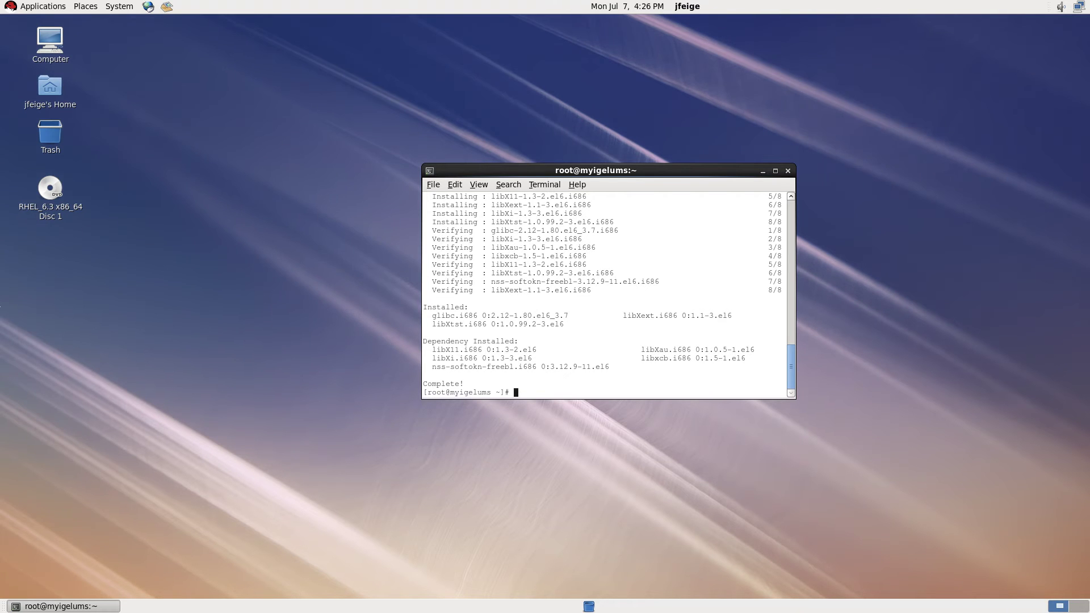
Install ImageMagick with yum -y, then enter the Downloads path to the IGEL UMS installer.
{"action": "type", "text": "yum"}
{"action": "key", "text": "BackSpace"}
{"action": "key", "text": "BackSpace"}
{"action": "key", "text": "BackSpace"}
{"action": "type", "text": "yum -y"}
{"action": "type", "text": "install ImageMagick"}
{"action": "key", "text": "Return"}
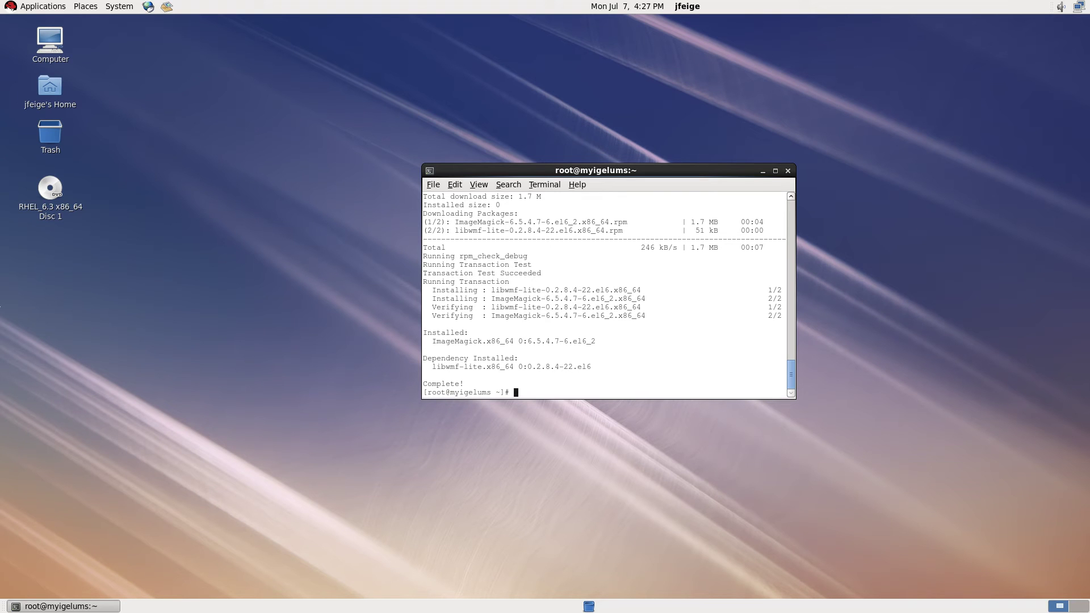
{"action": "type", "text": "/home/jfeige/Downloads/se"}
{"action": "key", "text": "Tab"}
Start the installer and accept the licence, /opt/IGEL/RemoteManager, Complete setup, default runlevels and internal database.
{"action": "key", "text": "Return"}
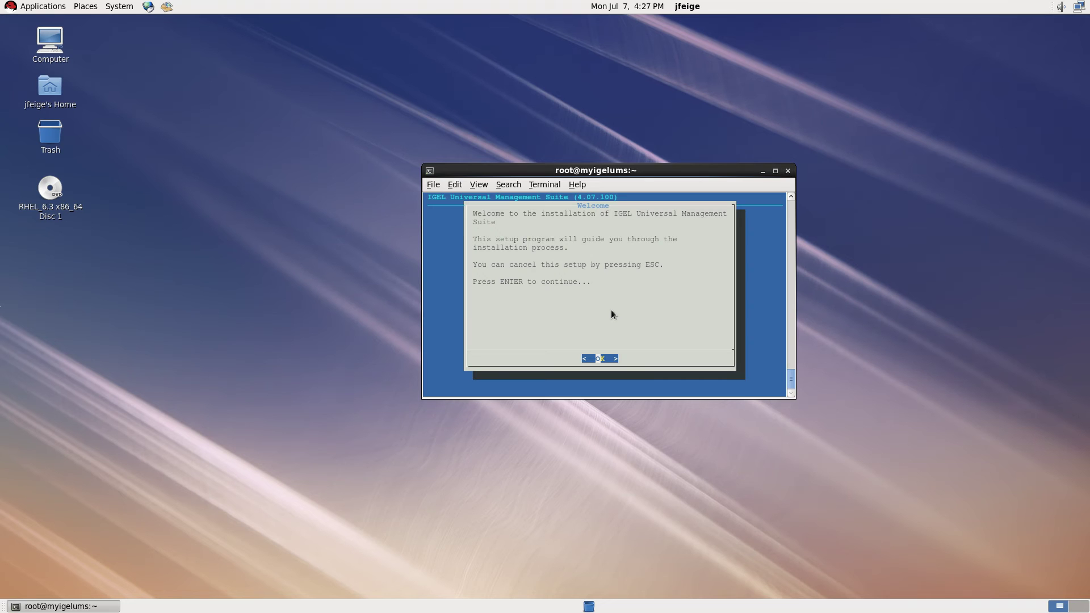
{"action": "key", "text": "Return"}
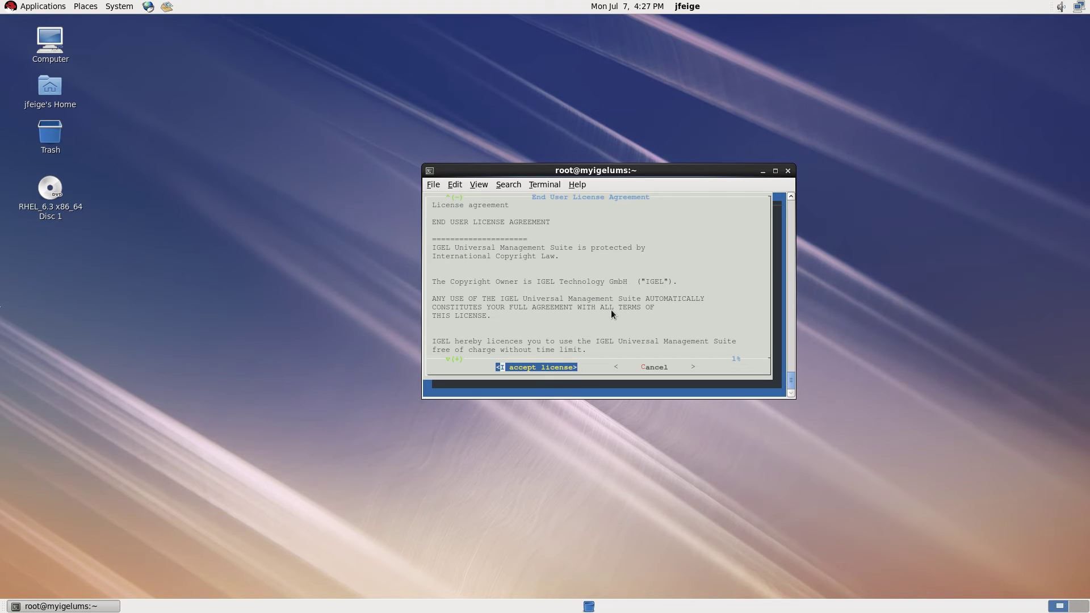
{"action": "key", "text": "Return"}
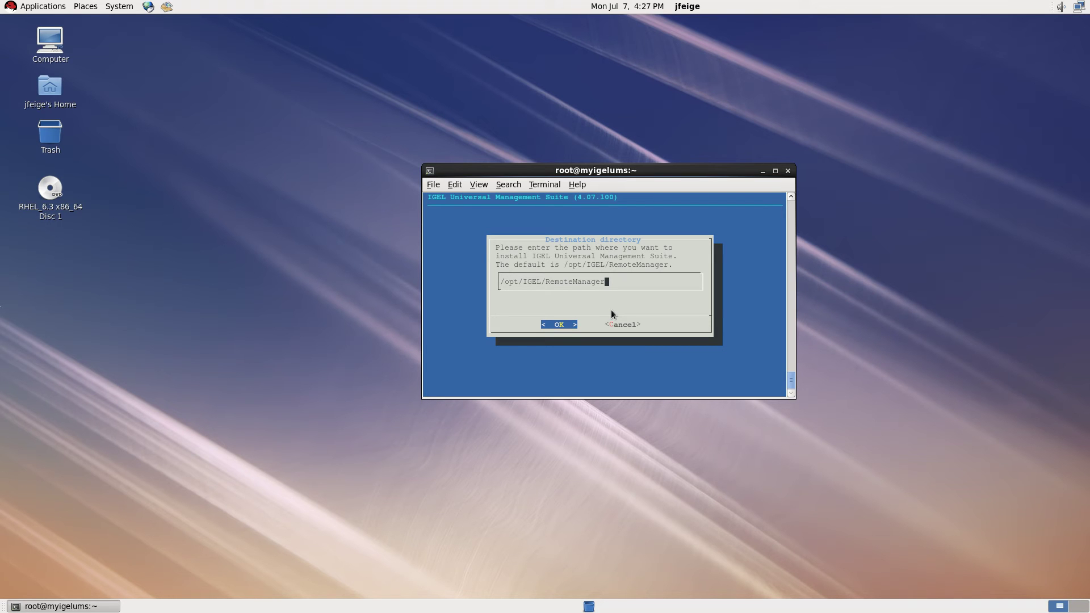
{"action": "key", "text": "Return"}
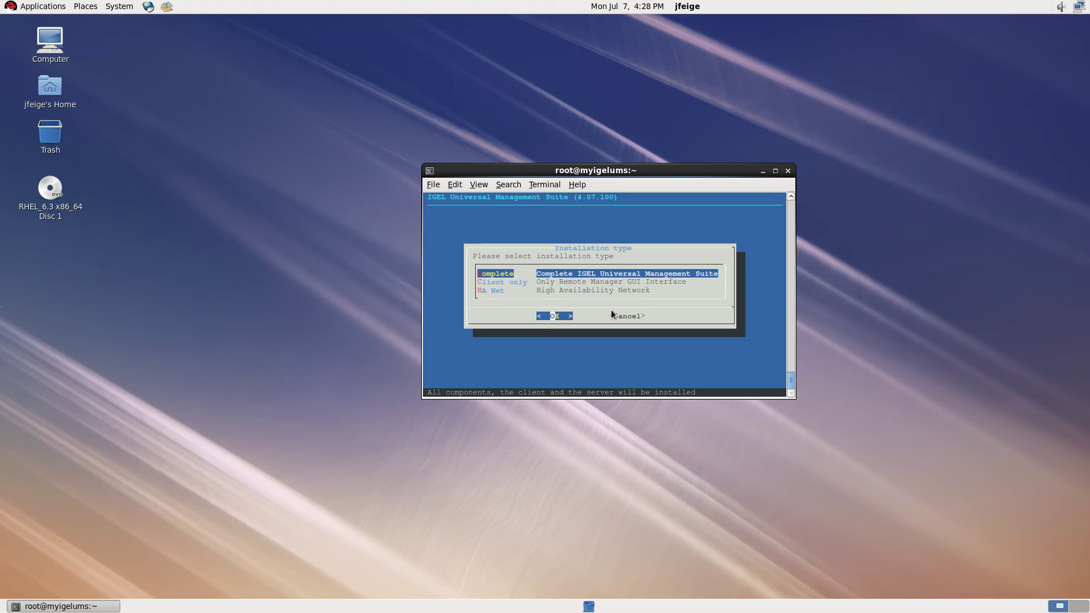
{"action": "key", "text": "Return"}
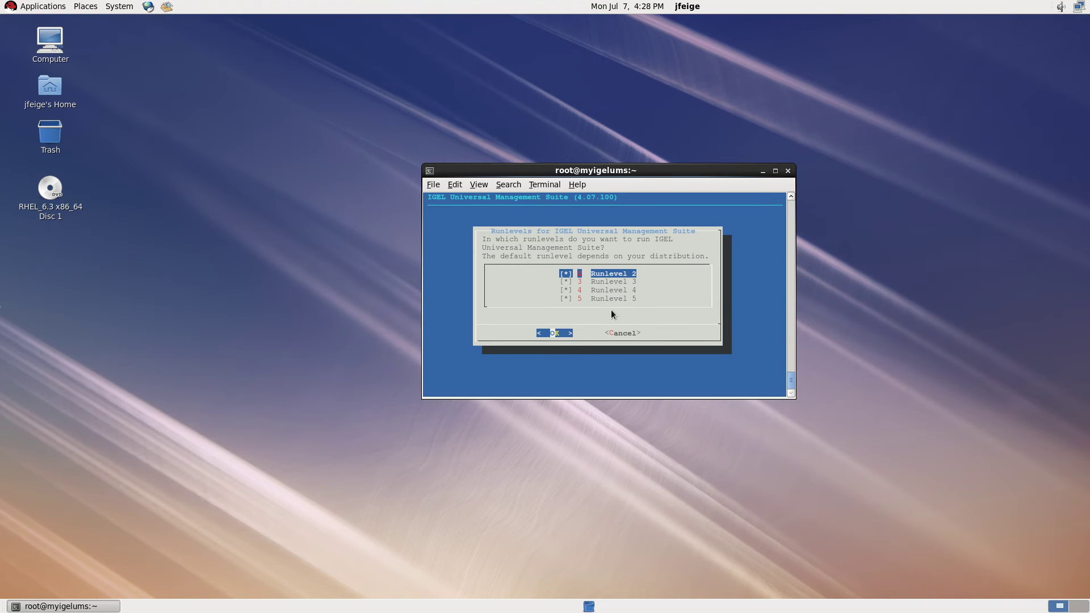
{"action": "key", "text": "Return"}
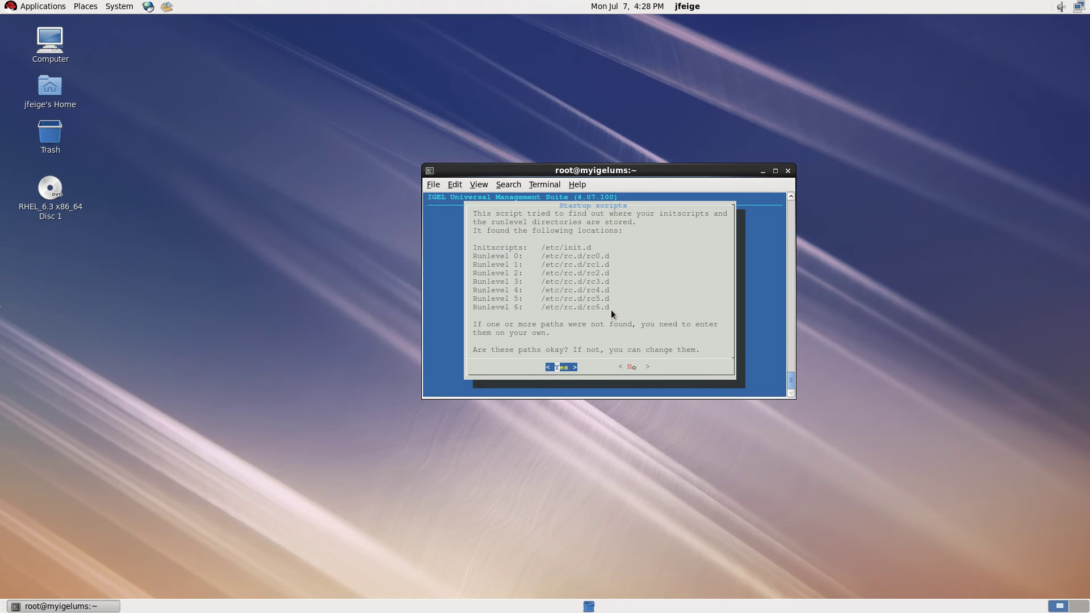
{"action": "key", "text": "Return"}
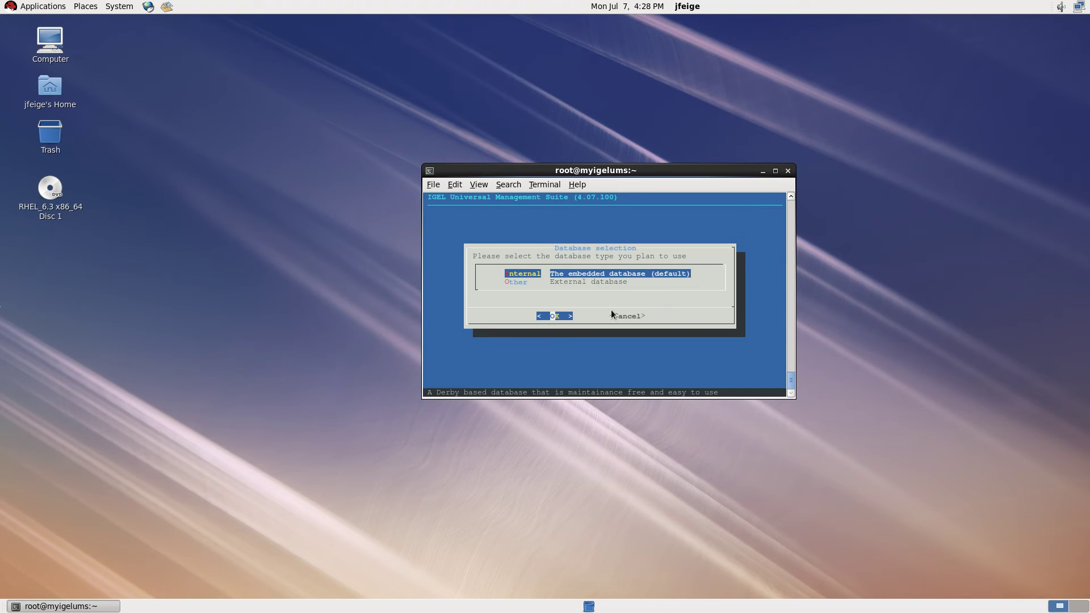
{"action": "key", "text": "Return"}
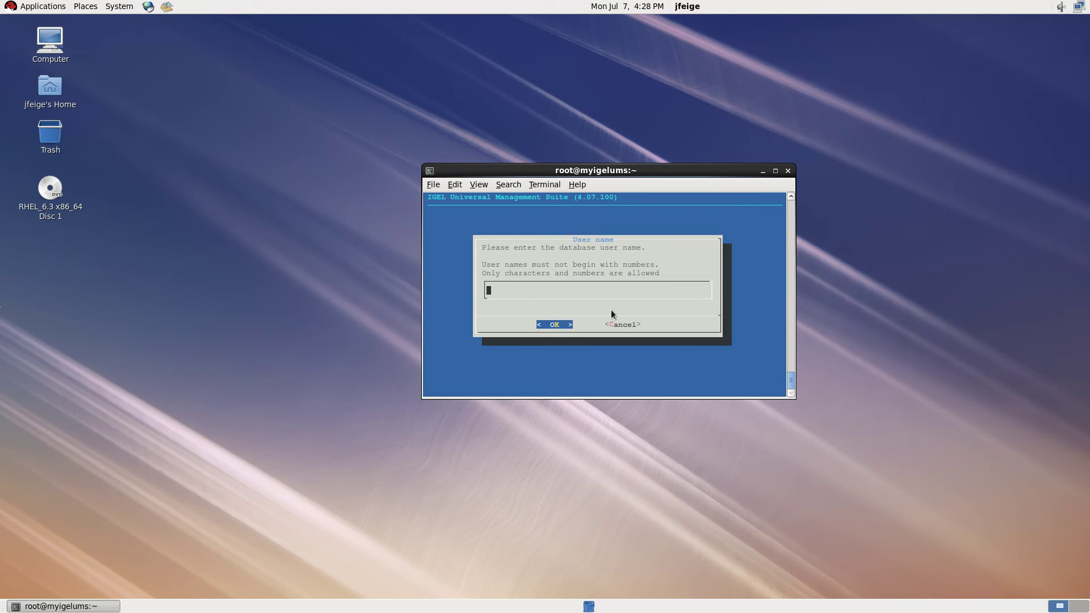
Set the database user to admin and enter its password twice to begin installing.
{"action": "type", "text": "admin"}
{"action": "key", "text": "Return"}
{"action": "type", "text": "admin"}
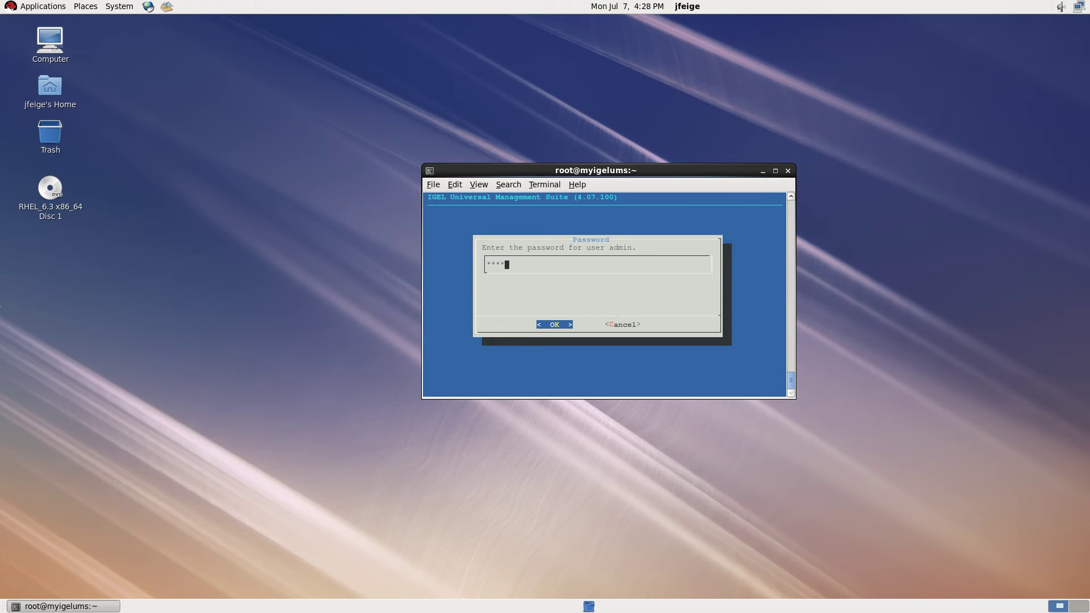
{"action": "key", "text": "Return"}
{"action": "type", "text": "admin"}
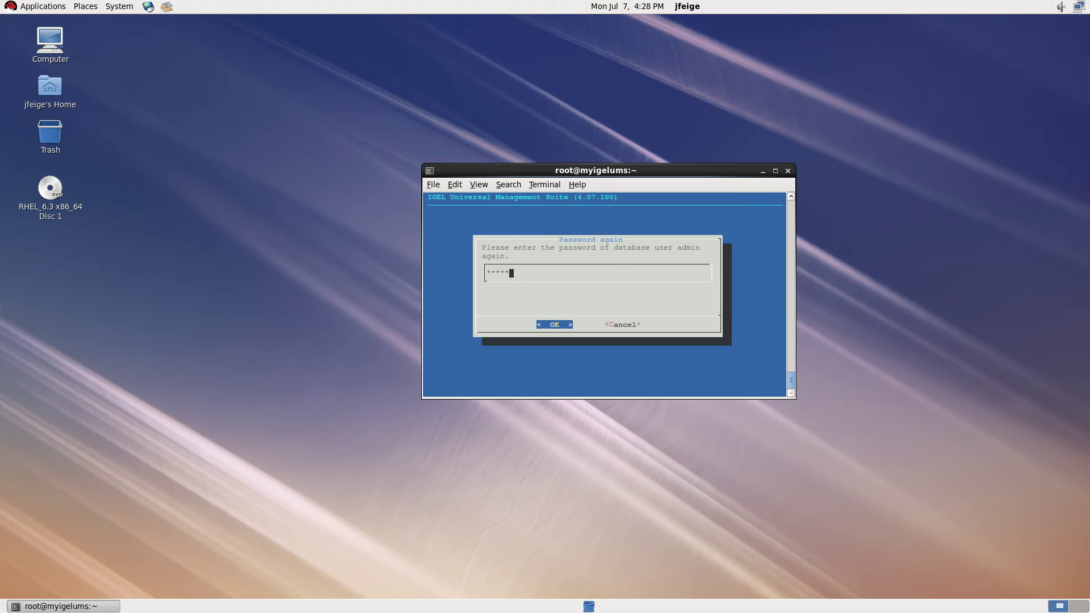
{"action": "key", "text": "Return"}
{"action": "key", "text": "Return"}
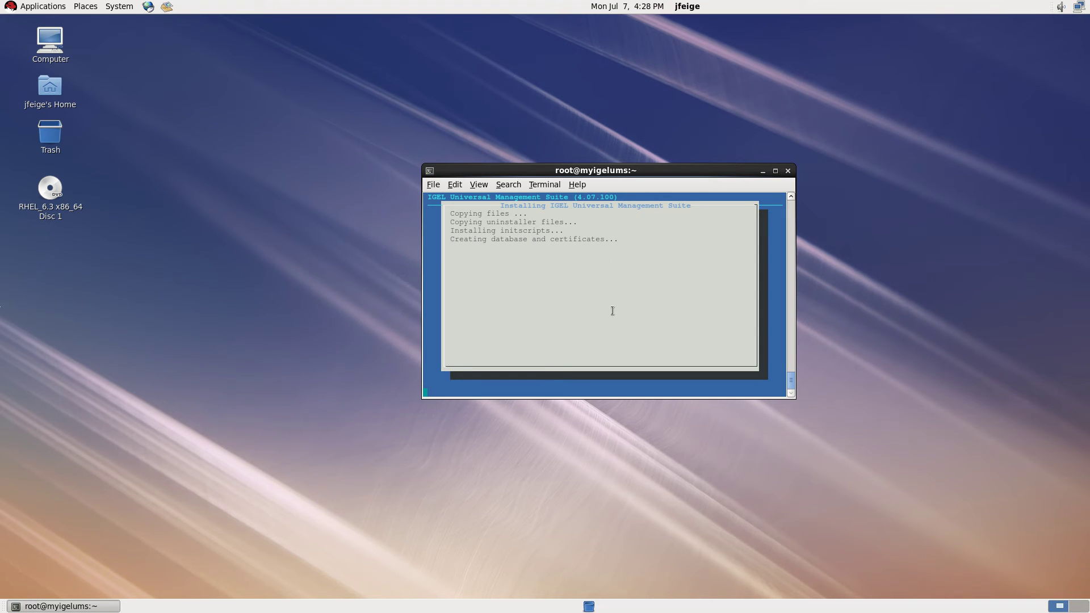
Move the terminal aside and exit the installer after its 100% success message.
{"action": "left_click_drag", "start_coordinate": [621, 166], "coordinate": [522, 98]}
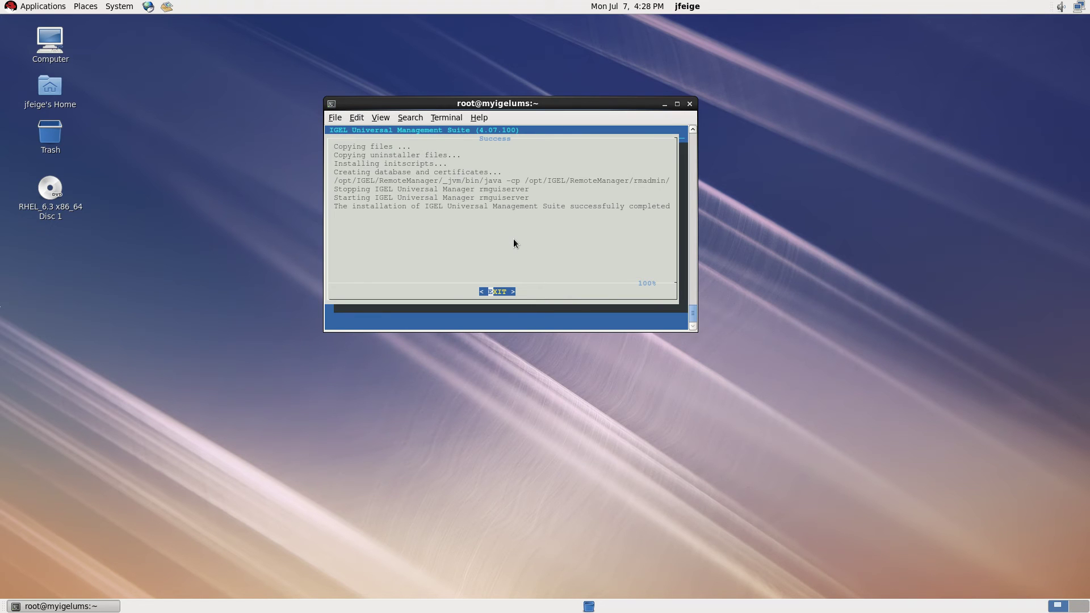
{"action": "key", "text": "Return"}
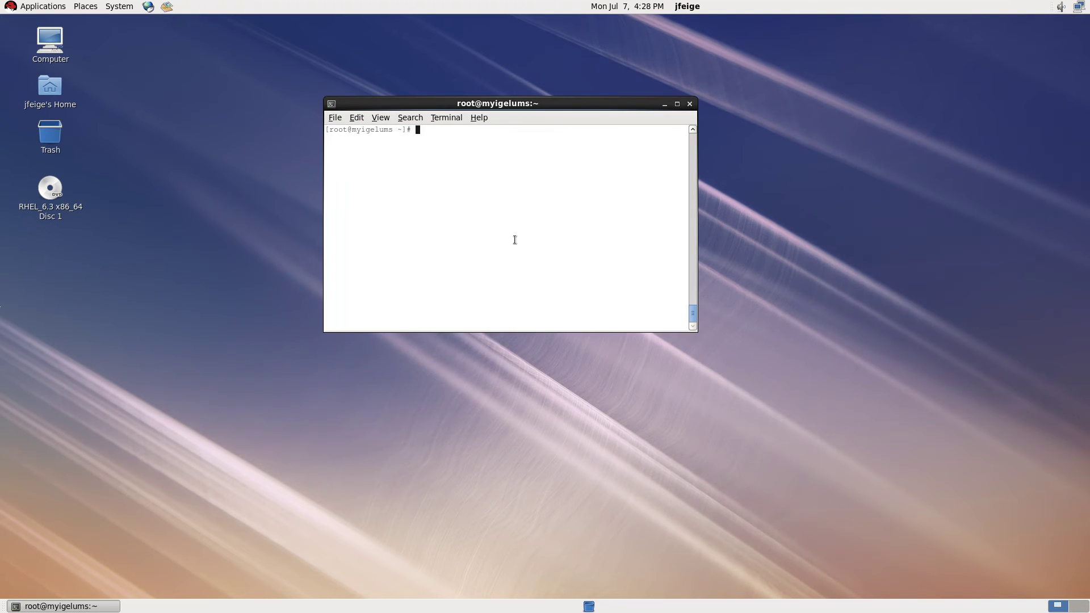
Log out of root and run /opt/IGEL/RemoteManager/RemoteManager.sh as the regular user.
{"action": "key", "text": "ctrl+d"}
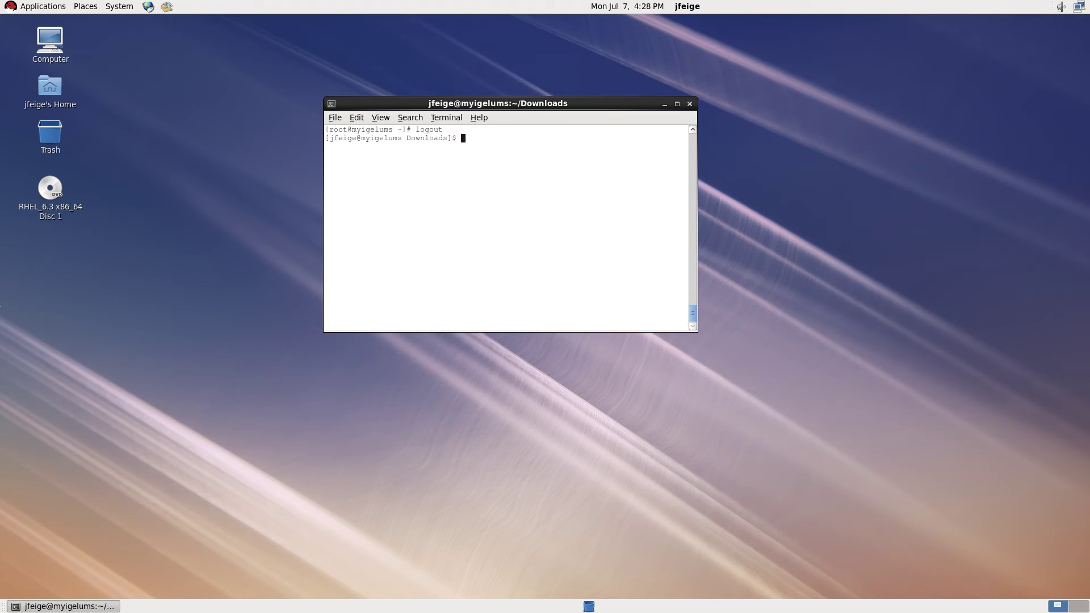
{"action": "type", "text": "/opt/IGEL/RE"}
{"action": "key", "text": "BackSpace"}
{"action": "type", "text": "e"}
{"action": "key", "text": "Tab"}
{"action": "type", "text": "Remo"}
{"action": "key", "text": "Tab"}
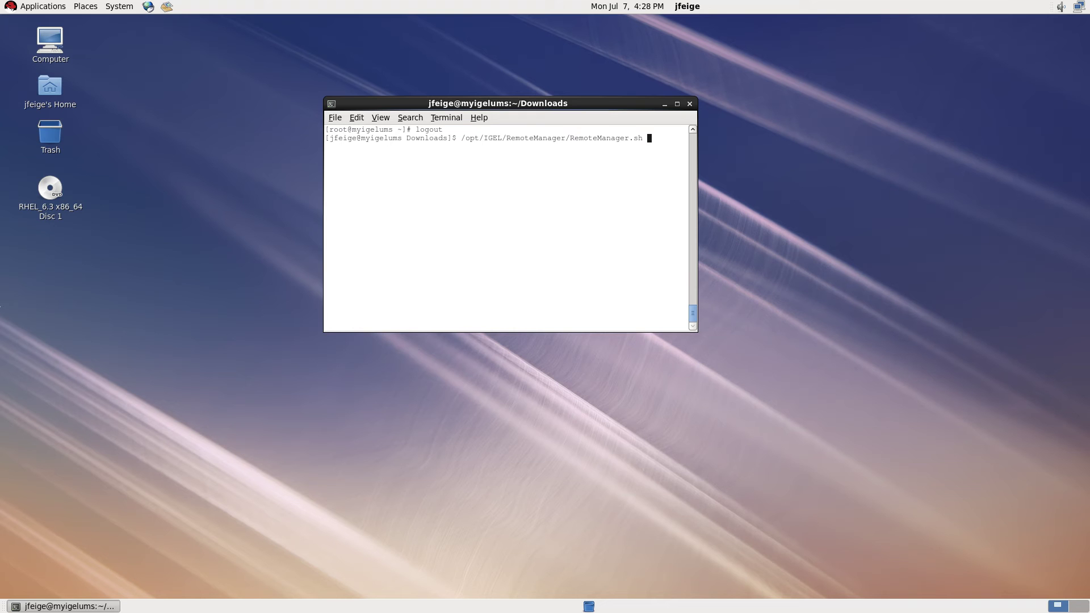
{"action": "key", "text": "Return"}
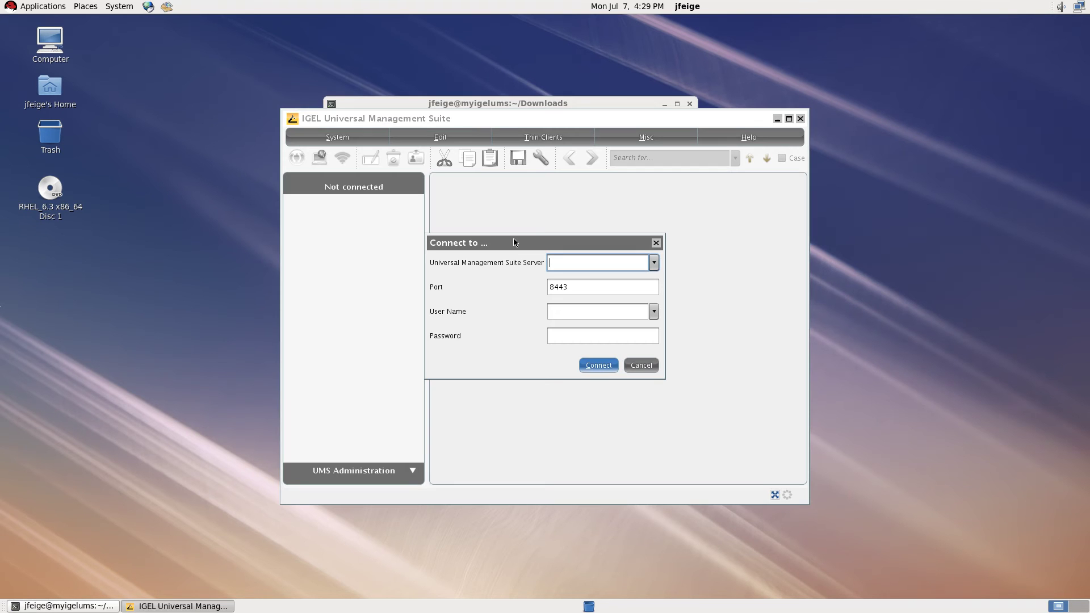
Connect to the localhost UMS server as admin with its password, then close the console.
{"action": "type", "text": "localhost"}
{"action": "key", "text": "Tab"}
{"action": "key", "text": "Tab"}
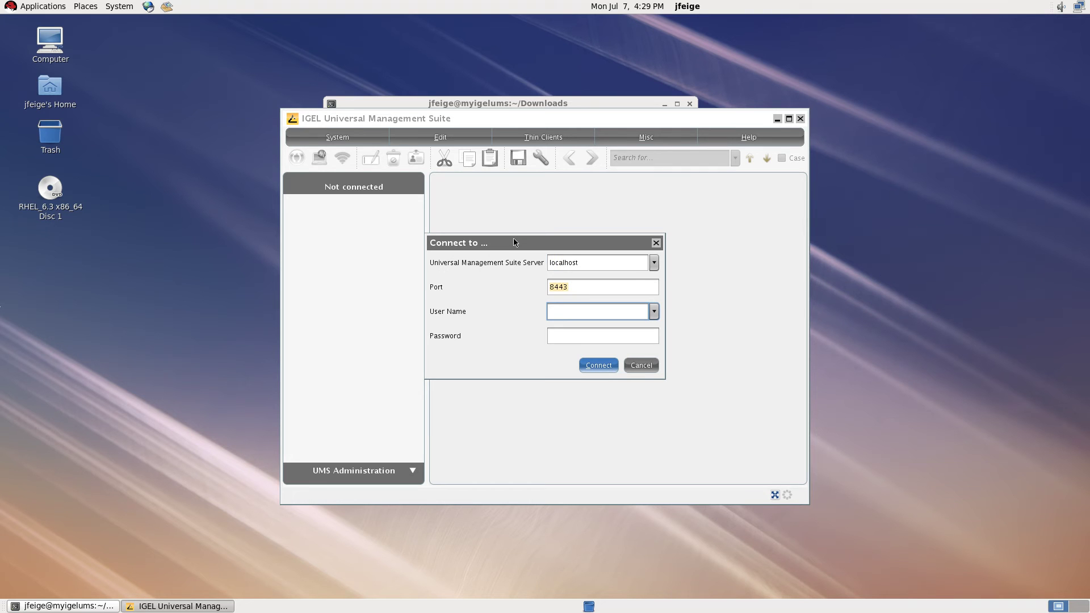
{"action": "type", "text": "admin"}
{"action": "key", "text": "Tab"}
{"action": "type", "text": "admin"}
{"action": "key", "text": "Return"}
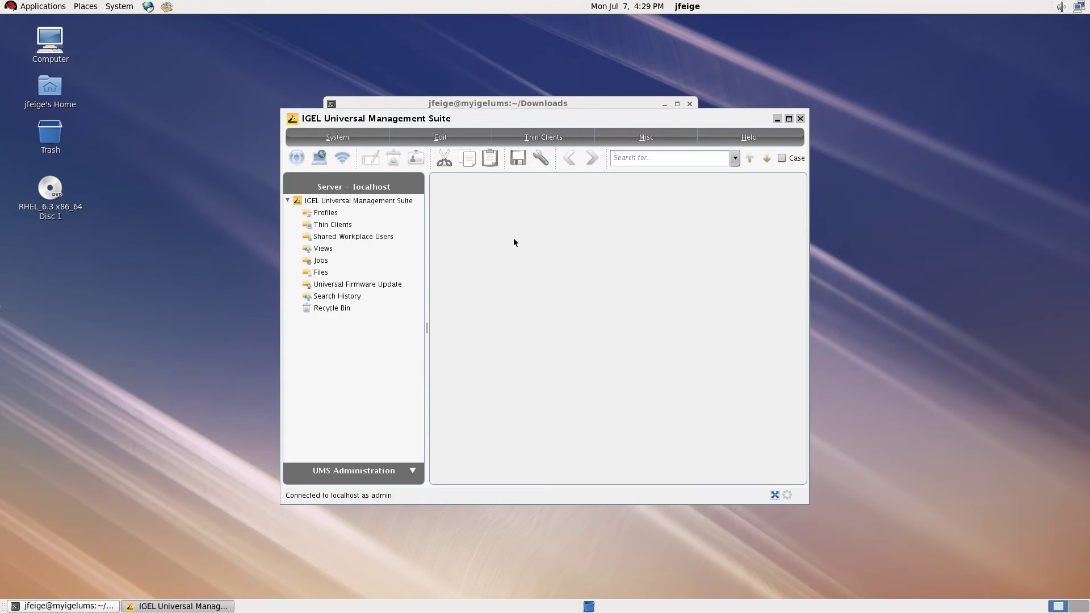
{"action": "left_click", "coordinate": [800, 118]}
{"action": "left_click_drag", "start_coordinate": [492, 107], "coordinate": [555, 194]}
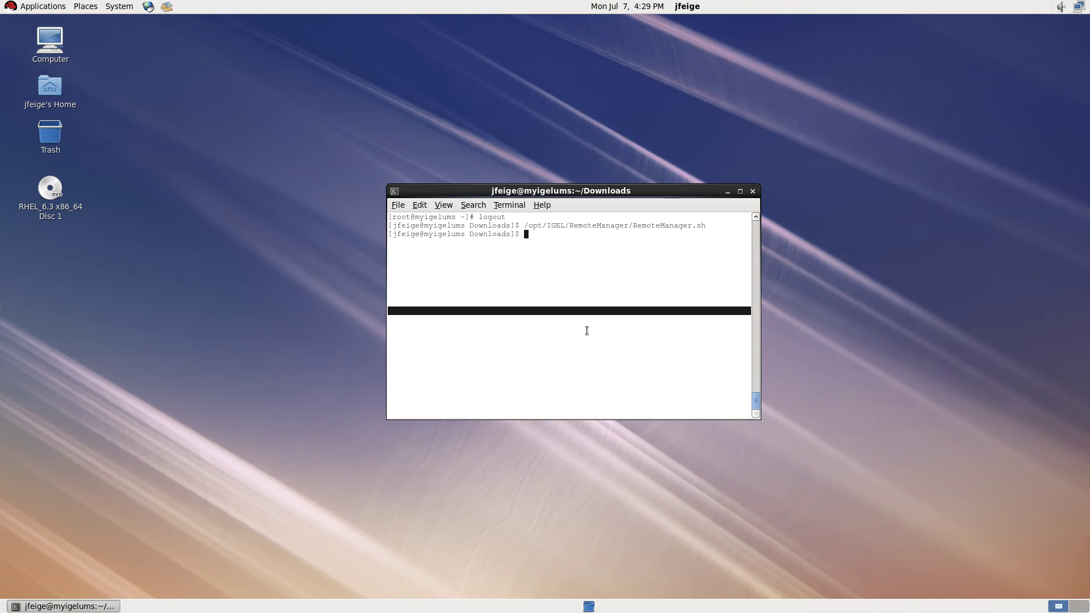
Go to ~/.local/share, list its contents and create an icons folder there.
{"action": "type", "text": "cd ~/"}
{"action": "key", "text": "Return"}
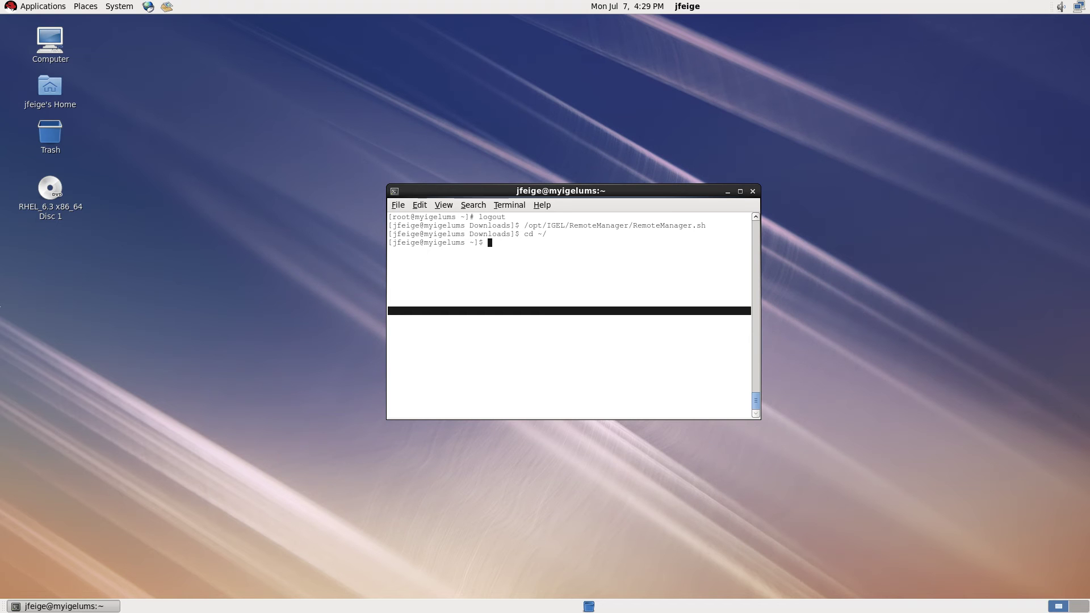
{"action": "type", "text": "cd .local/"}
{"action": "key", "text": "Return"}
{"action": "type", "text": "ls"}
{"action": "key", "text": "Return"}
{"action": "type", "text": "cd share/"}
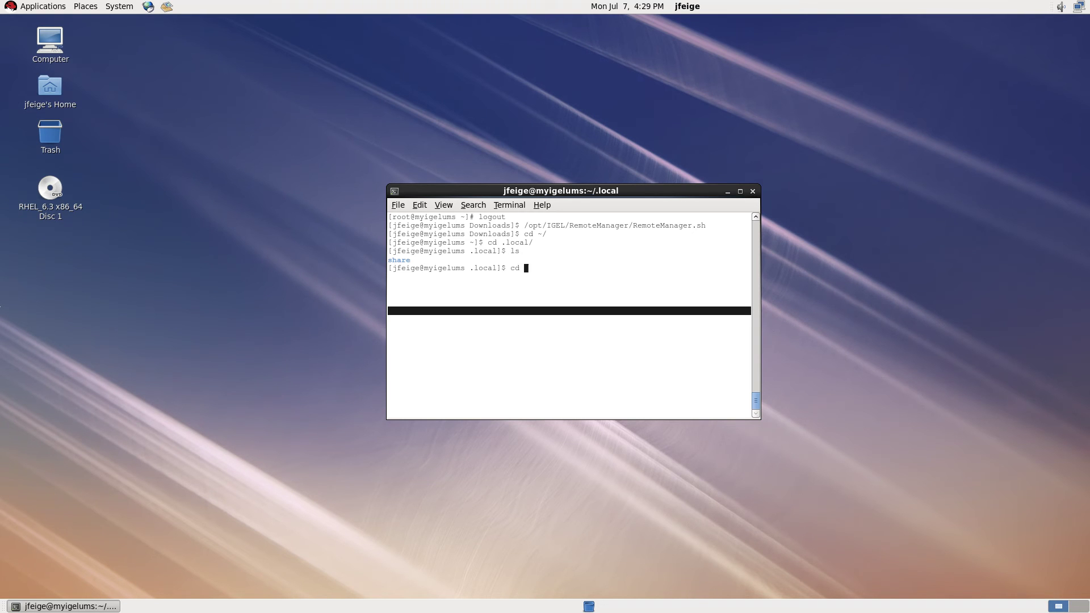
{"action": "key", "text": "Return"}
{"action": "type", "text": "ls"}
{"action": "key", "text": "Return"}
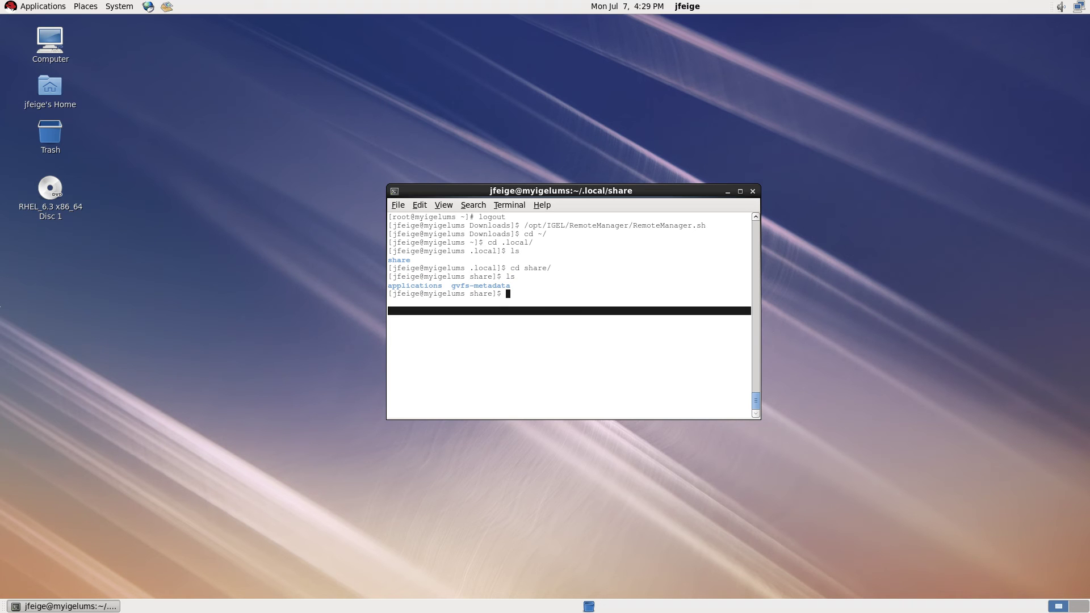
{"action": "type", "text": "mkdir icons"}
{"action": "key", "text": "Return"}
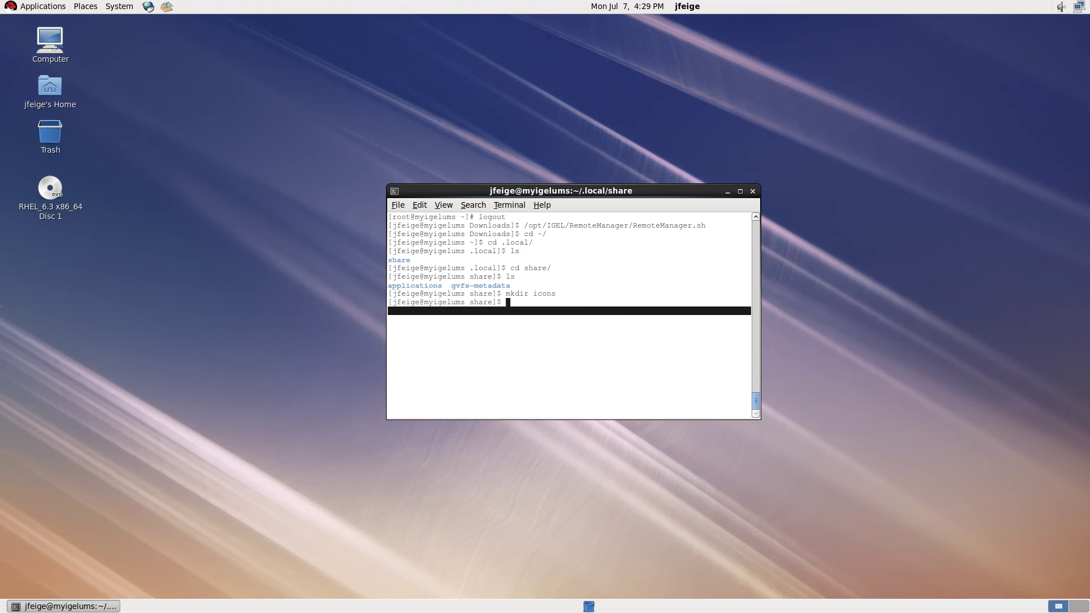
Move into the applications folder and start vim on igelums.desktop.
{"action": "type", "text": "cd appl"}
{"action": "key", "text": "Tab"}
{"action": "key", "text": "Return"}
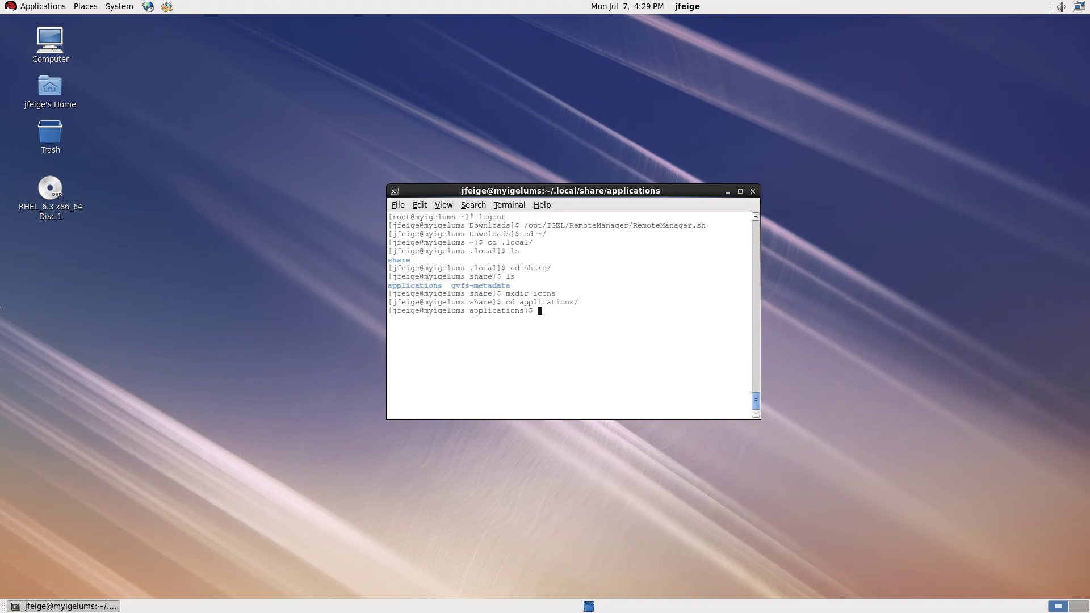
{"action": "type", "text": "vim igelums.desktop"}
Write the [Desktop Entry] header with Categories=System, Exec=/opt/IGEL/RemoteManager/RemoteManager.sh and Icon=igel_icon.
{"action": "key", "text": "Return"}
{"action": "type", "text": "i"}
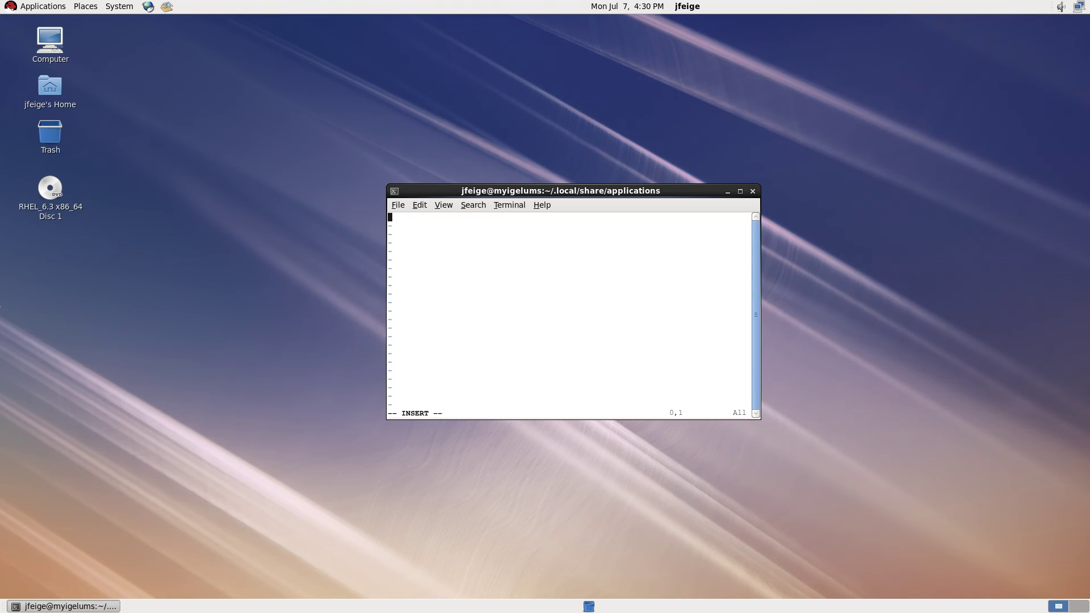
{"action": "type", "text": "[Desktop Entry]"}
{"action": "key", "text": "Return"}
{"action": "type", "text": "Categories=System"}
{"action": "key", "text": "Return"}
{"action": "type", "text": "Exec=/opt/I"}
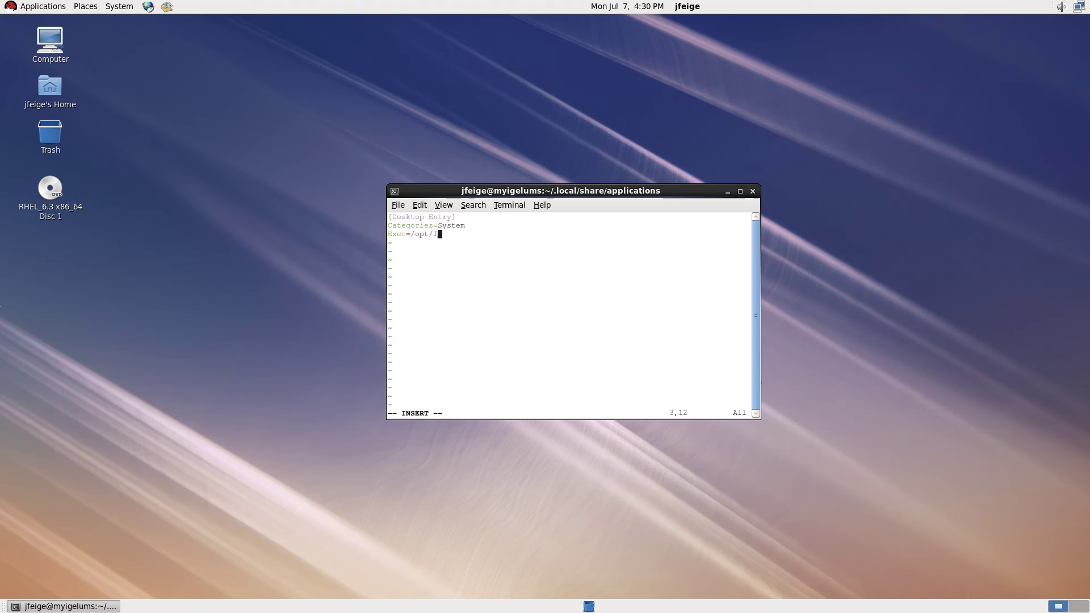
{"action": "type", "text": "GEL/RemoteManager/RemoteManager.sh"}
{"action": "key", "text": "Return"}
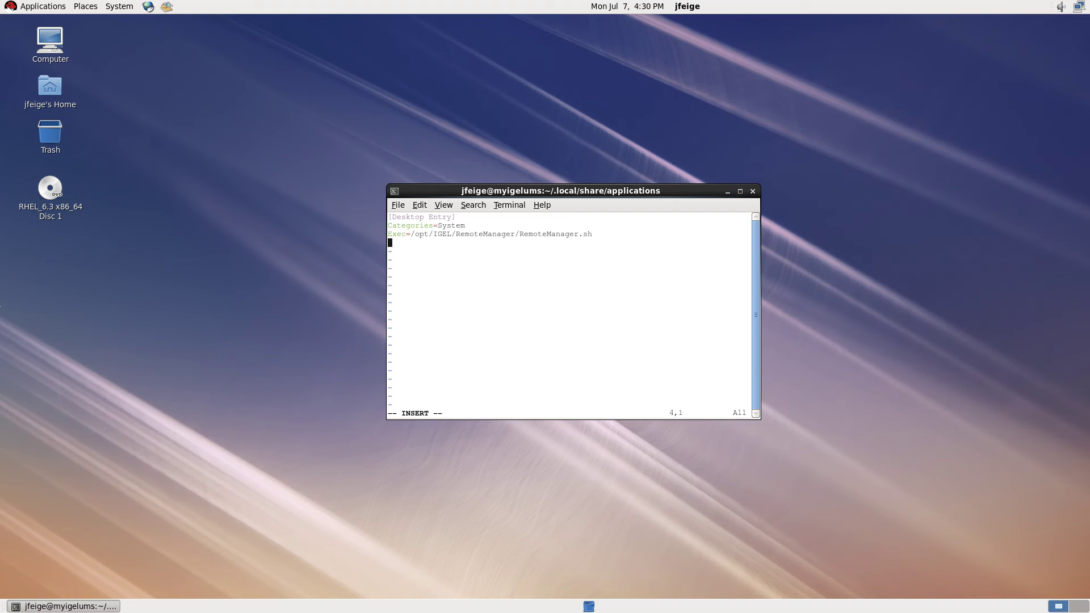
{"action": "type", "text": "Icon=igel_icon"}
{"action": "key", "text": "Return"}
Add Name=IGEL UMS Console, StartupNotify=true, Terminal=false and Type=Application, then save with :w.
{"action": "type", "text": "Name=IGEL UMS Console"}
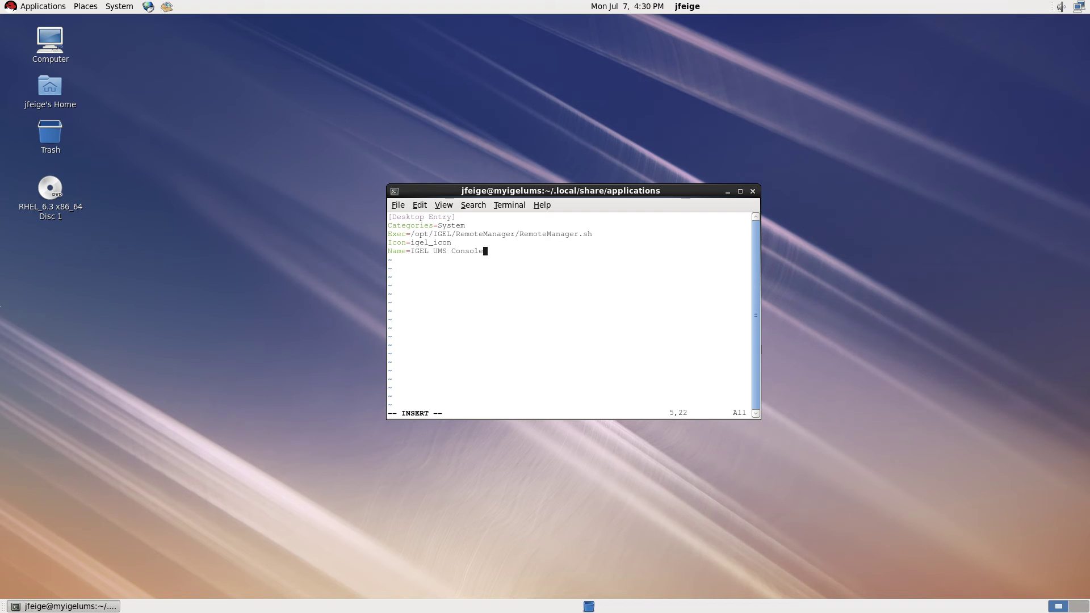
{"action": "key", "text": "Return"}
{"action": "type", "text": "StartupNotify=true"}
{"action": "key", "text": "Return"}
{"action": "type", "text": "Terminal=false"}
{"action": "key", "text": "Return"}
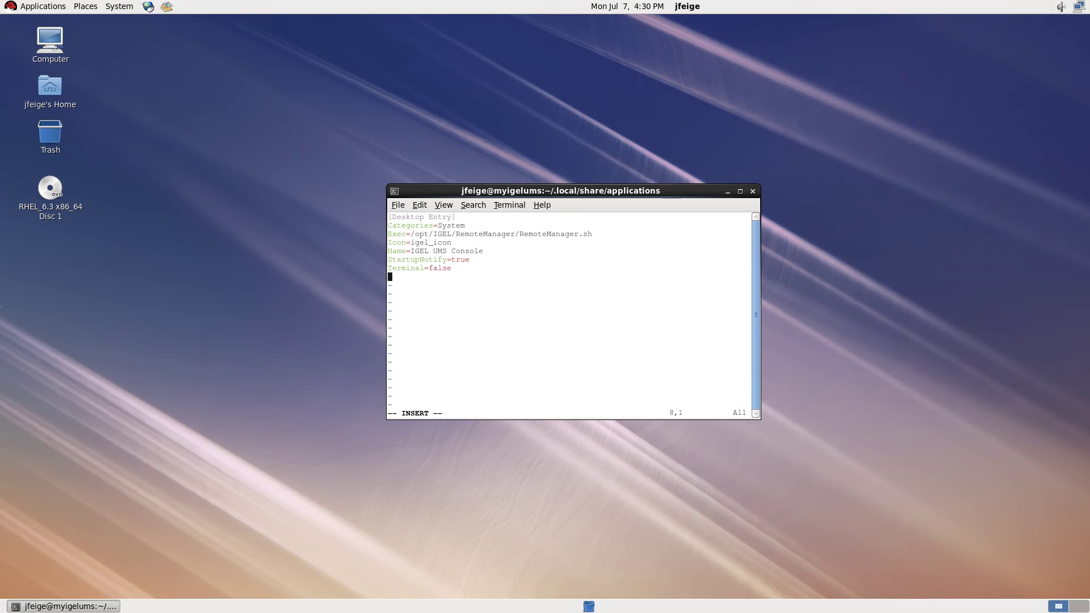
{"action": "type", "text": "Type"}
{"action": "type", "text": "=Appliaceion"}
{"action": "key", "text": "BackSpace"}
{"action": "key", "text": "BackSpace"}
{"action": "key", "text": "BackSpace"}
{"action": "key", "text": "BackSpace"}
{"action": "key", "text": "BackSpace"}
{"action": "key", "text": "BackSpace"}
{"action": "type", "text": "cation"}
{"action": "key", "text": "Escape"}
{"action": "type", "text": ":w"}
{"action": "key", "text": "Return"}
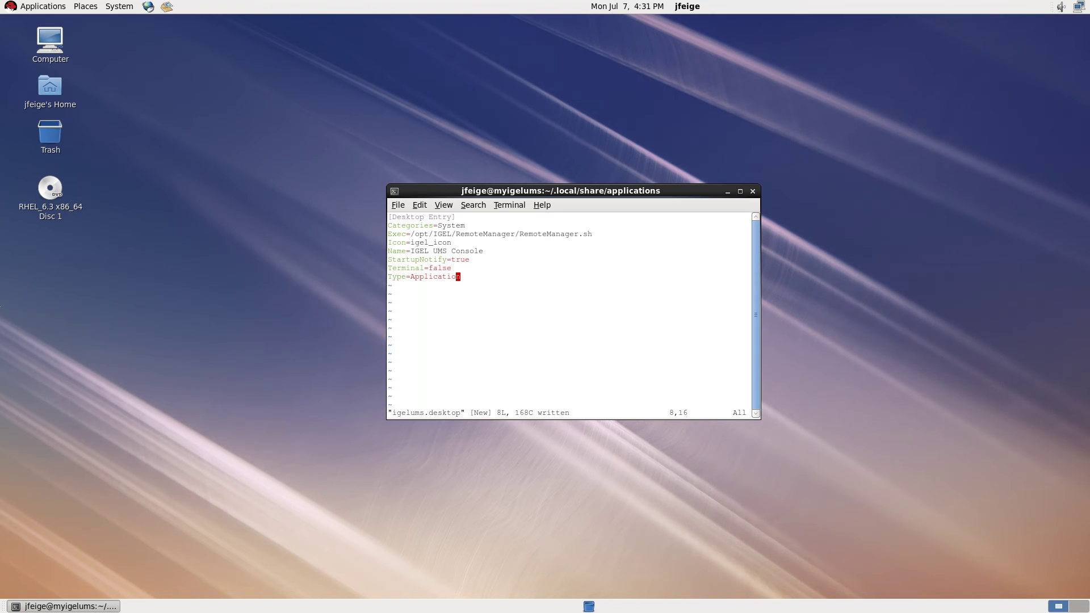
{"action": "left_click", "coordinate": [56, 7]}
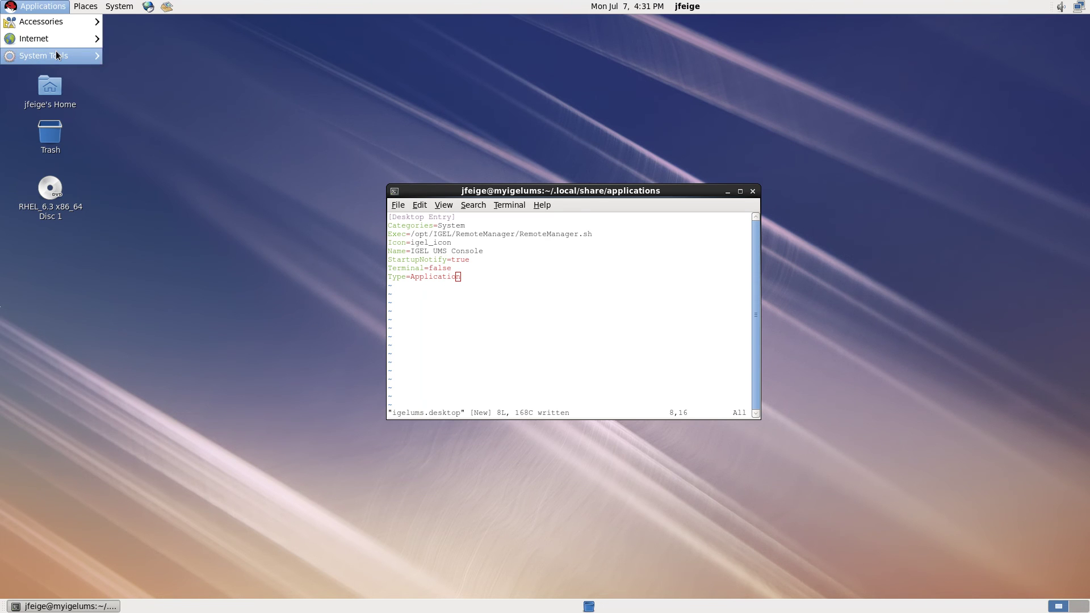
{"action": "mouse_move", "coordinate": [56, 50]}
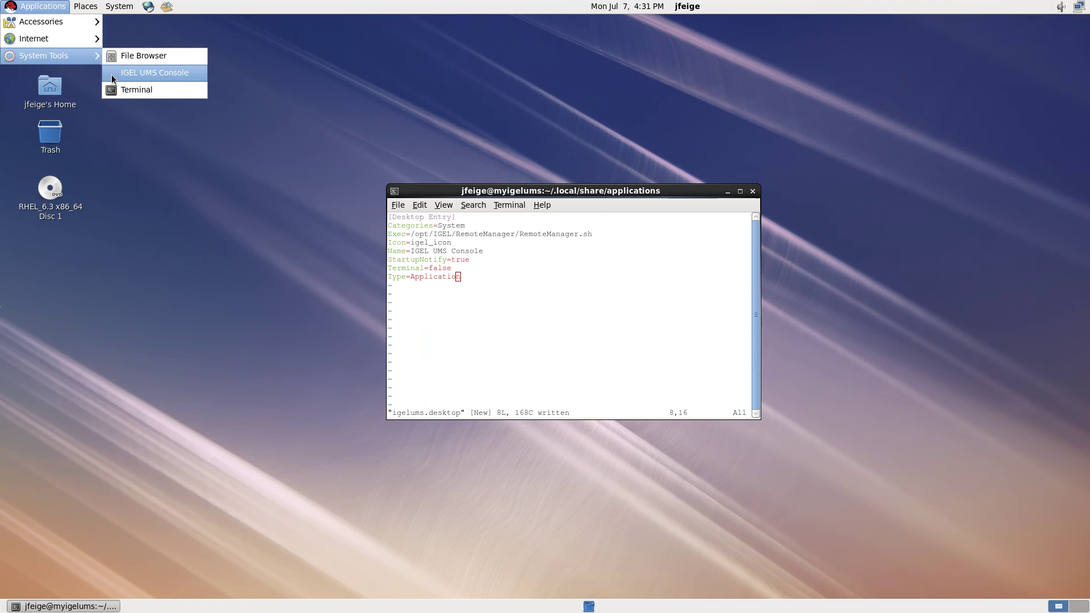
{"action": "left_click", "coordinate": [143, 72]}
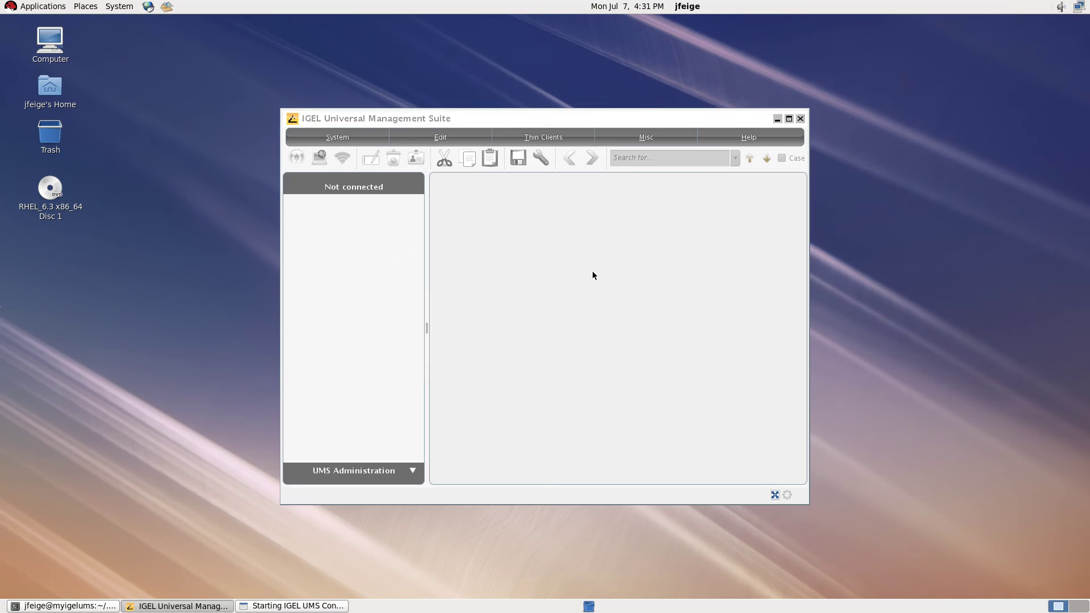
{"action": "left_click", "coordinate": [635, 366]}
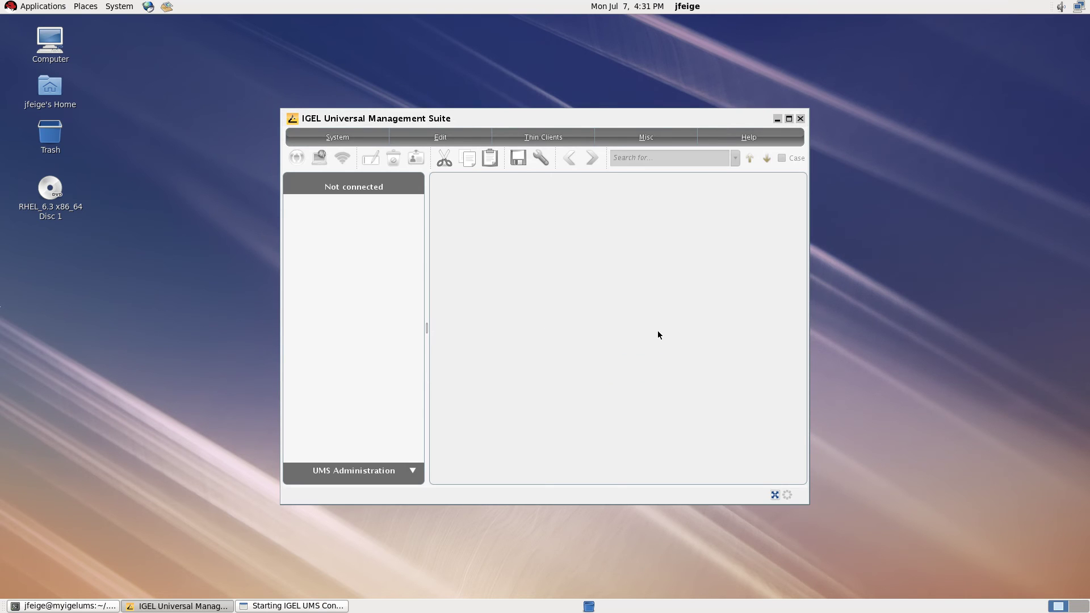
{"action": "left_click", "coordinate": [801, 118]}
Quit Vim, change into ~/.local/share/icons, and switch to a root login shell with su -.
{"action": "type", "text": ":q"}
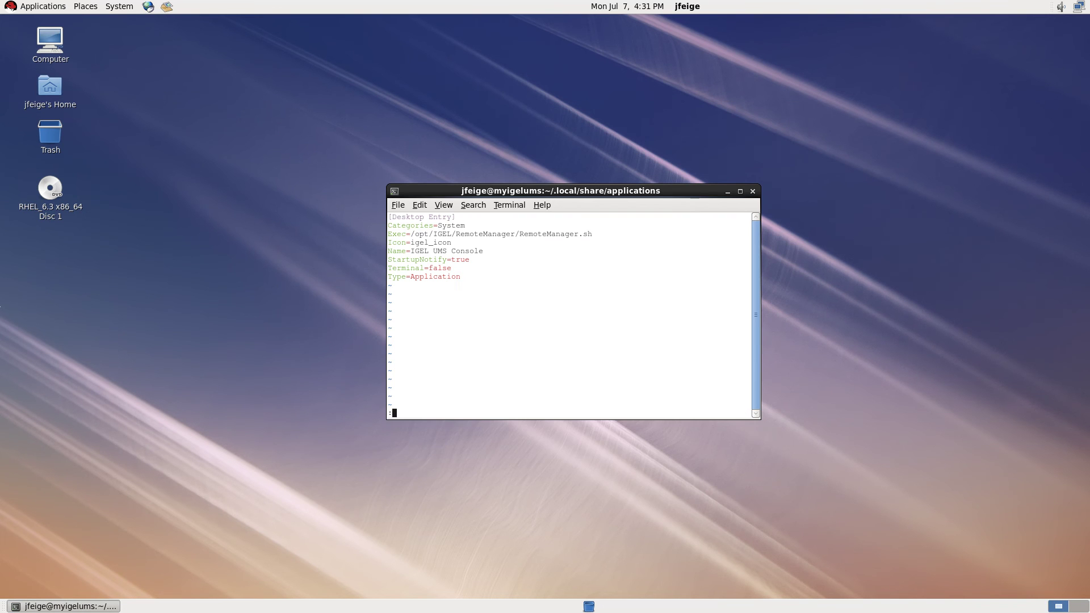
{"action": "key", "text": "Return"}
{"action": "type", "text": "cd .."}
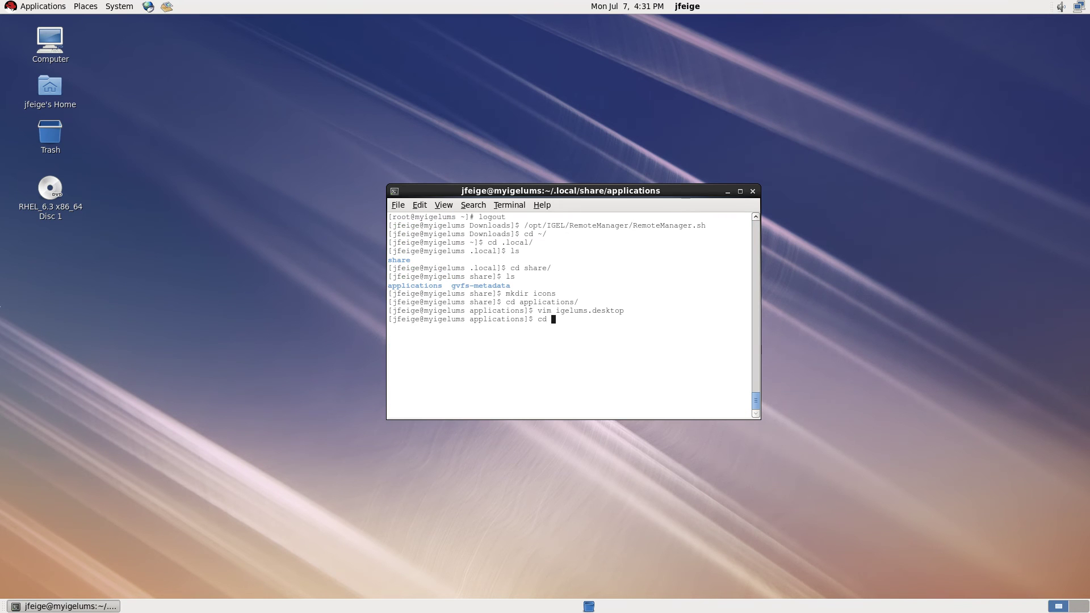
{"action": "key", "text": "Return"}
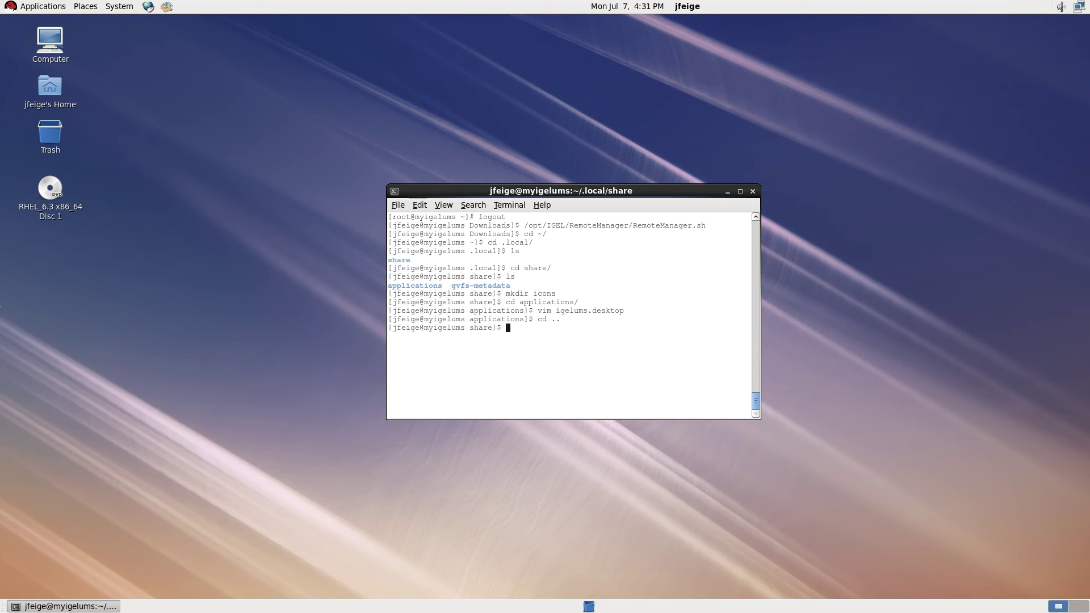
{"action": "type", "text": "cd ~/.local/share/icons"}
{"action": "key", "text": "Return"}
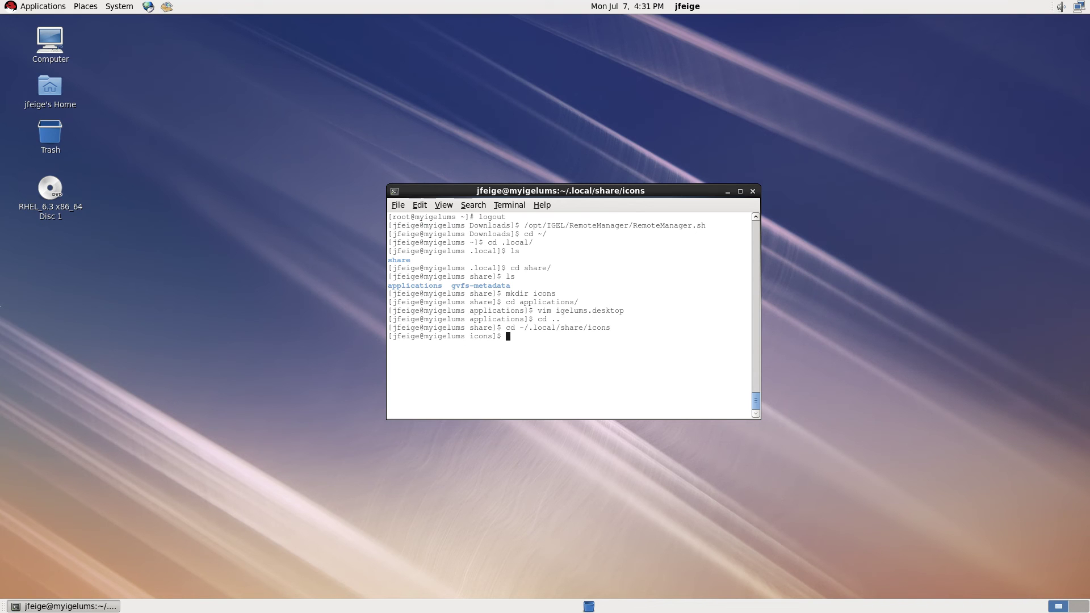
{"action": "type", "text": "su -"}
{"action": "key", "text": "Return"}
{"action": "key", "text": "Return"}
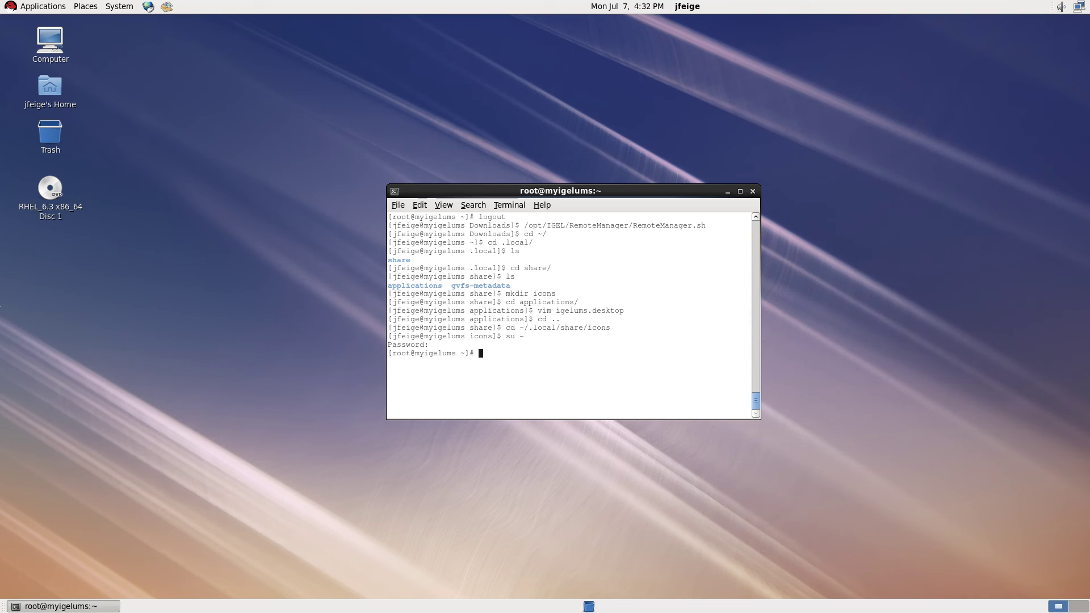
Convert /opt/IGEL/RemoteManager/rmguiserver/webapps/ROOT/igel_icon.jpg into igel_icon.png in the user's ~/.local/share/icons.
{"action": "type", "text": "convert /opt/IGEL/Rem"}
{"action": "key", "text": "Tab"}
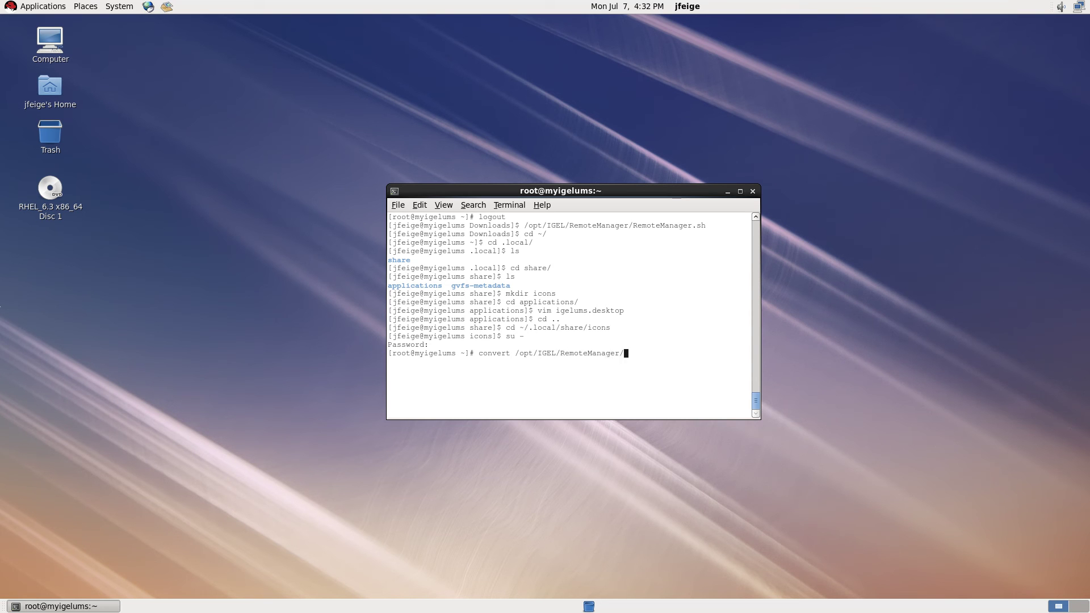
{"action": "type", "text": "rmgu"}
{"action": "key", "text": "Tab"}
{"action": "type", "text": "web"}
{"action": "key", "text": "Tab"}
{"action": "type", "text": "RO"}
{"action": "key", "text": "Tab"}
{"action": "type", "text": "ig"}
{"action": "key", "text": "Tab"}
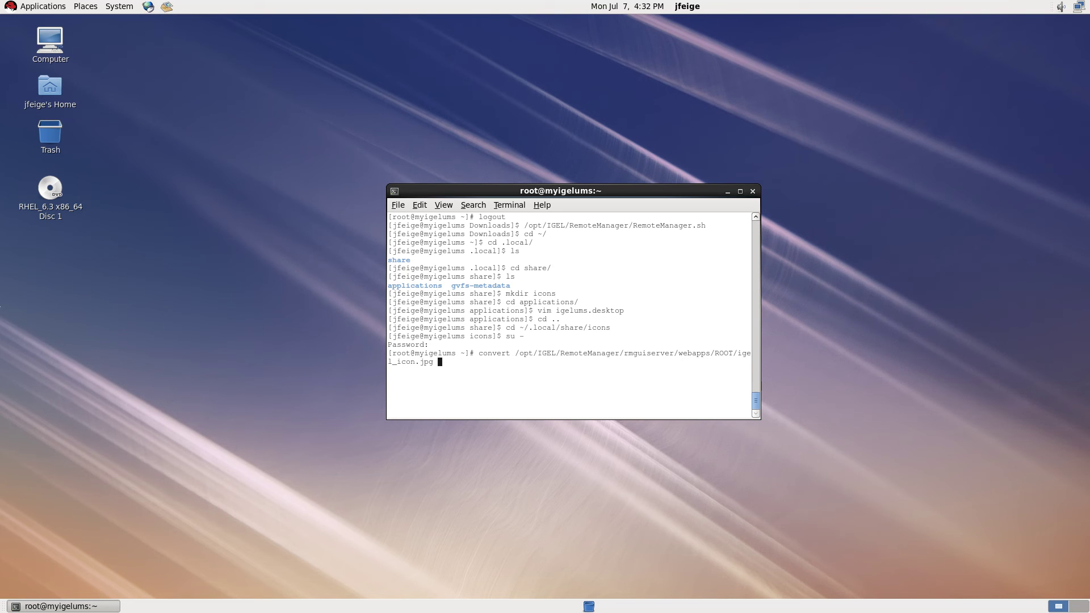
{"action": "type", "text": "/home/jfeige/"}
{"action": "type", "text": ".i"}
{"action": "type", "text": "ocal/share/"}
{"action": "type", "text": "icons/"}
{"action": "type", "text": "igel_"}
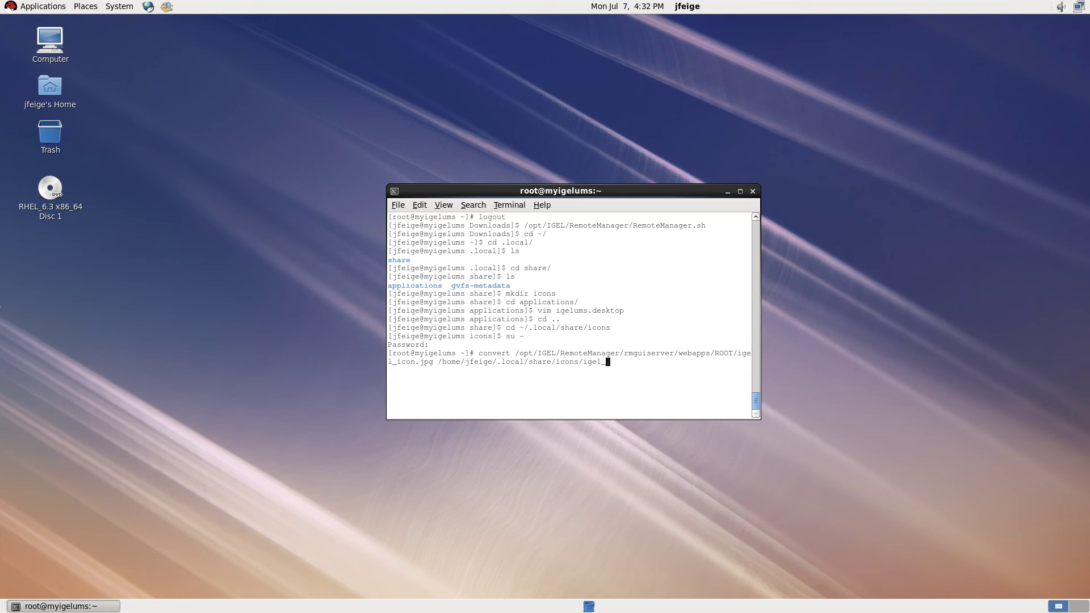
{"action": "type", "text": "icon.png"}
{"action": "key", "text": "Return"}
{"action": "type", "text": "cd /home/jfeige/.local/share/icons/"}
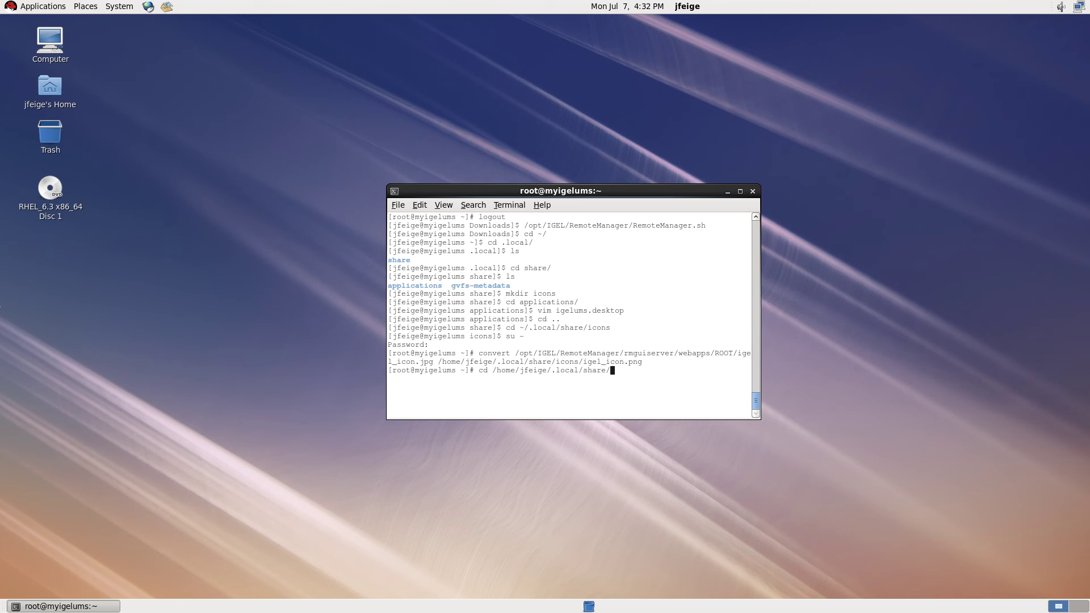
In the icons folder, list files with ls -la, then create igel_admin_icon.png via convert -negate.
{"action": "key", "text": "Return"}
{"action": "type", "text": "ls"}
{"action": "key", "text": "Return"}
{"action": "type", "text": "ls -la"}
{"action": "key", "text": "Return"}
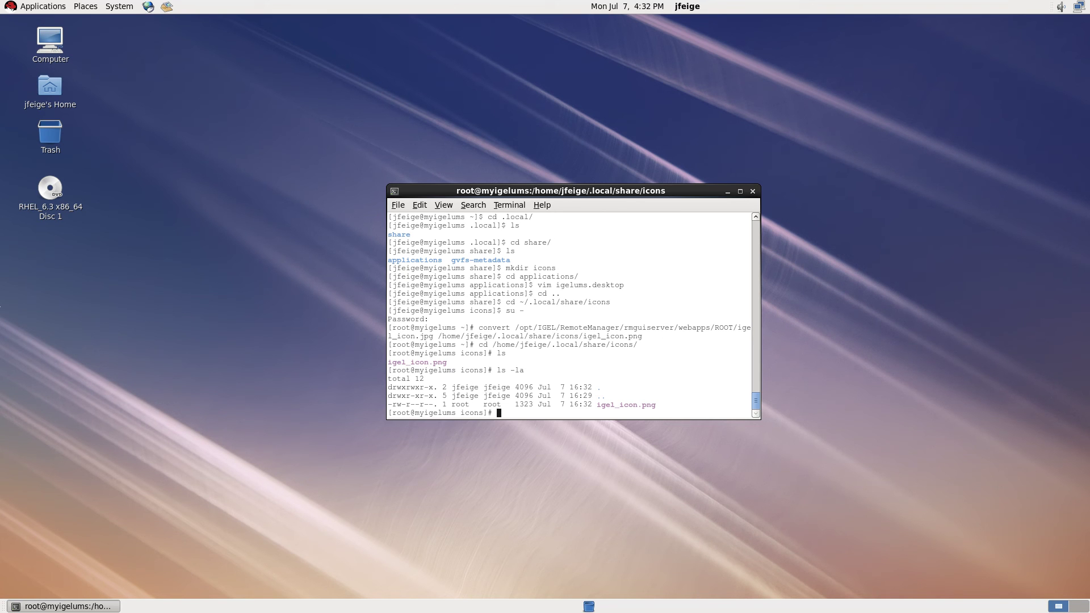
{"action": "left_click_drag", "start_coordinate": [420, 405], "coordinate": [749, 379]}
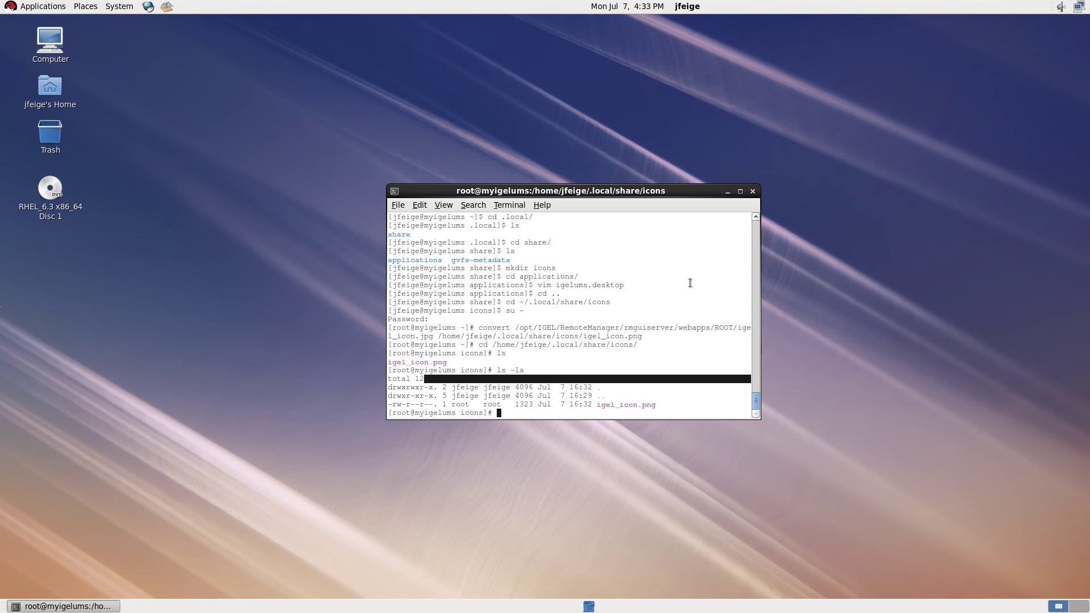
{"action": "type", "text": "convert ige"}
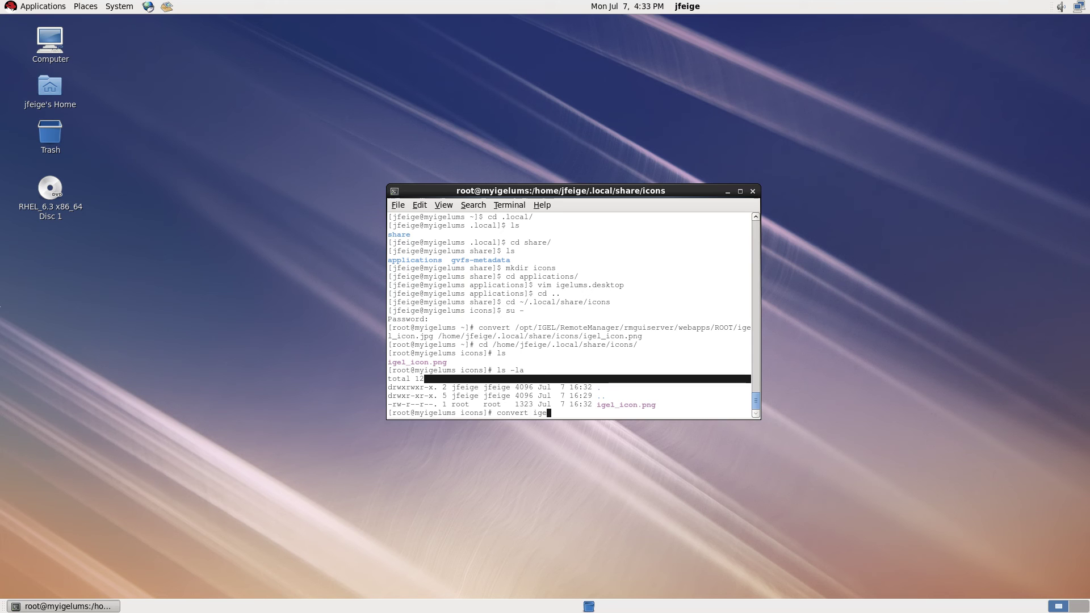
{"action": "type", "text": "l_icon.png -ne"}
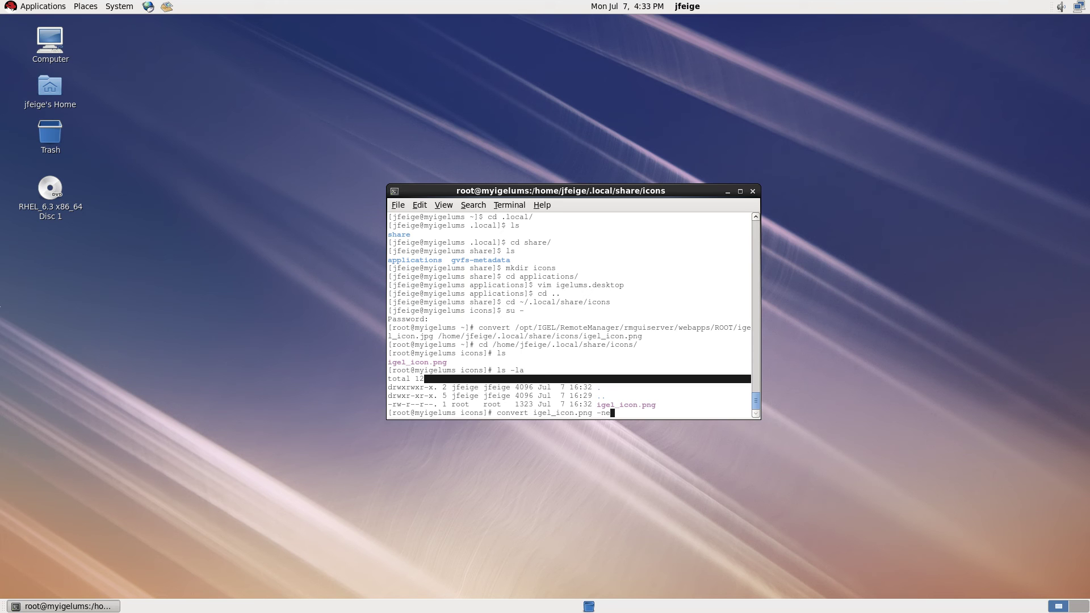
{"action": "type", "text": "gate igel_admin_icon.png"}
{"action": "key", "text": "Return"}
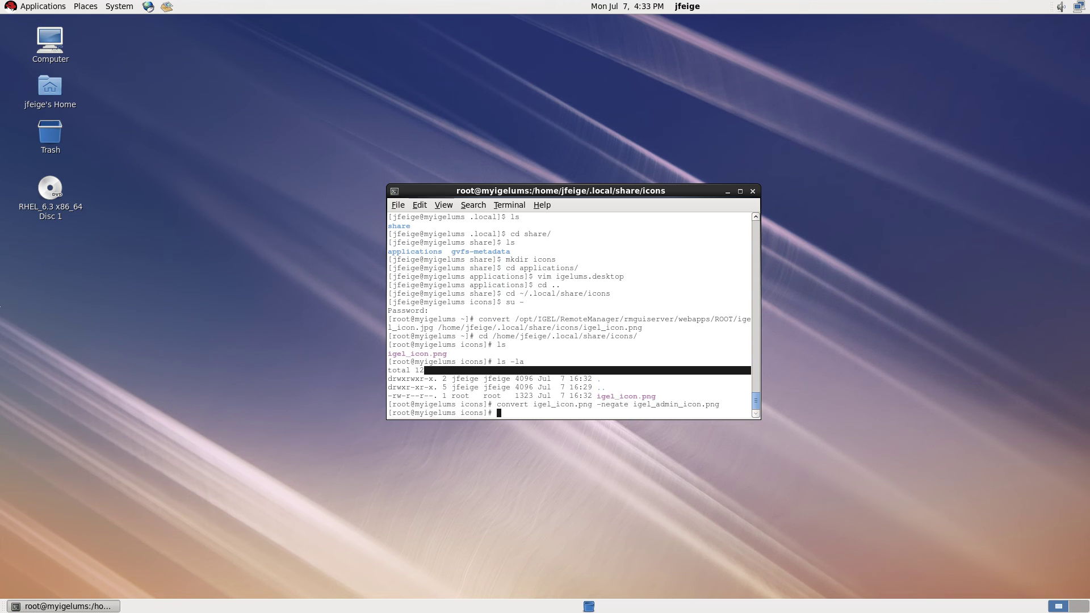
Create the ums group, add the user with usermod -a -G ums, and confirm 501(ums) in id output.
{"action": "type", "text": "groupadd"}
{"action": "type", "text": " ums"}
{"action": "key", "text": "Return"}
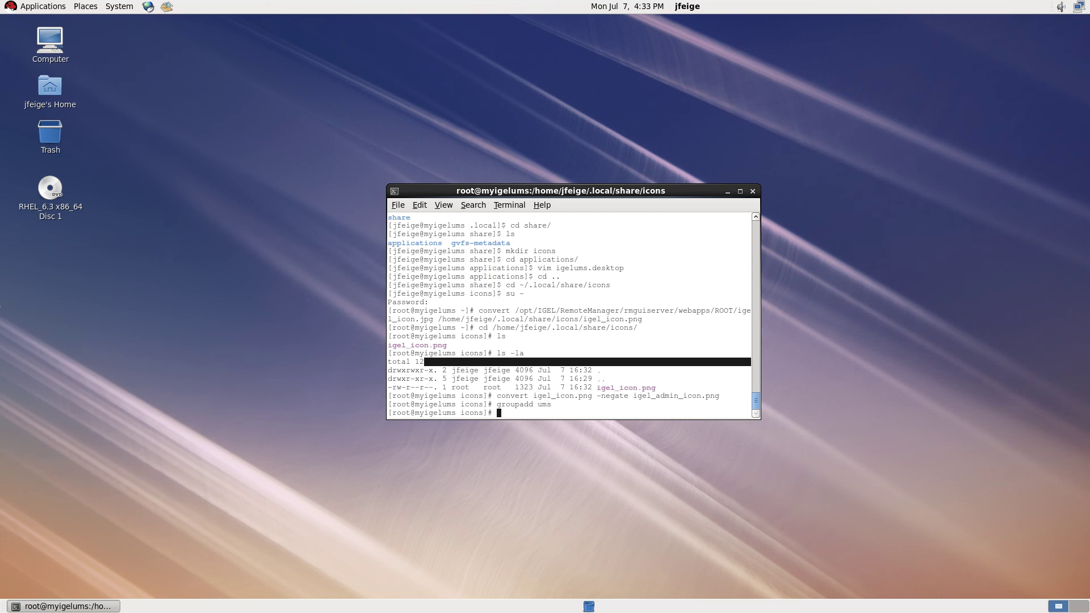
{"action": "type", "text": "usermod -a -G ums jfeige"}
{"action": "key", "text": "Return"}
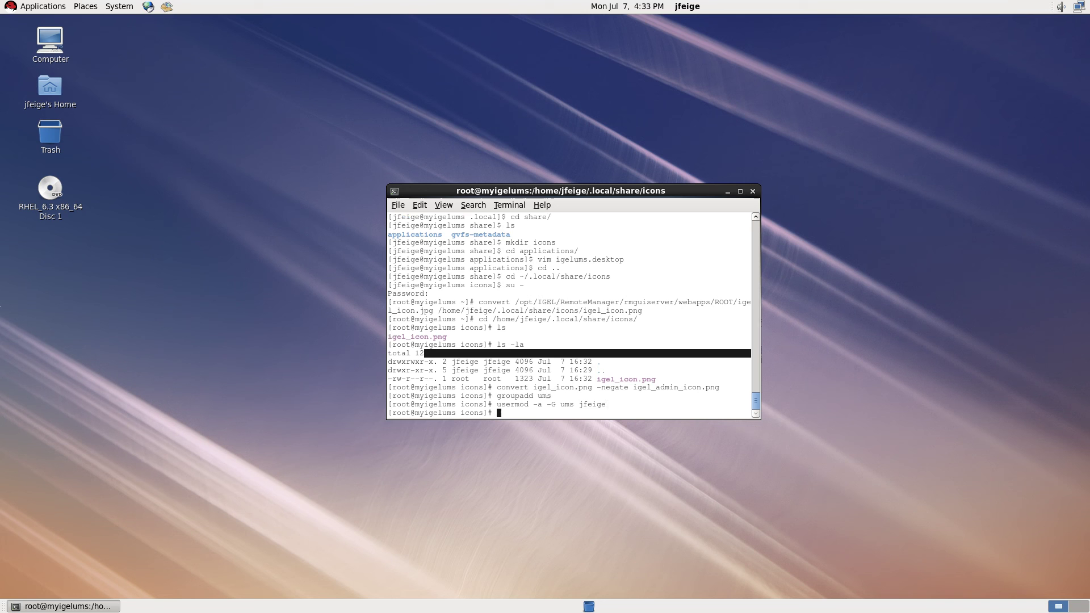
{"action": "type", "text": "id jfeige"}
{"action": "key", "text": "Return"}
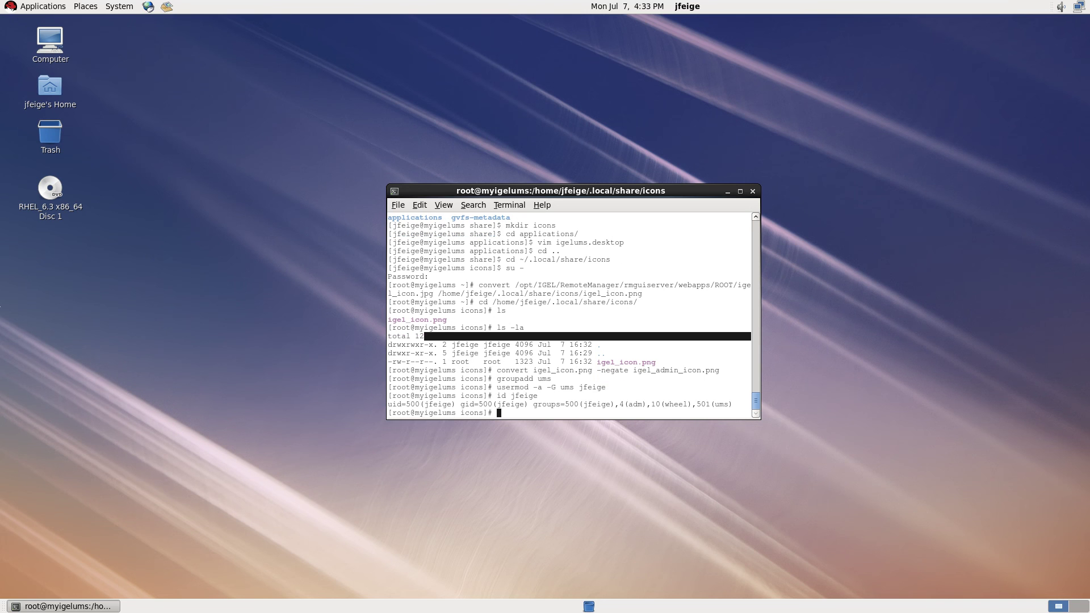
{"action": "left_click_drag", "start_coordinate": [696, 404], "coordinate": [729, 403]}
Open a new sudoers file with visudo -f /etc/sudoers.d/igel-admin.
{"action": "left_click", "coordinate": [714, 380]}
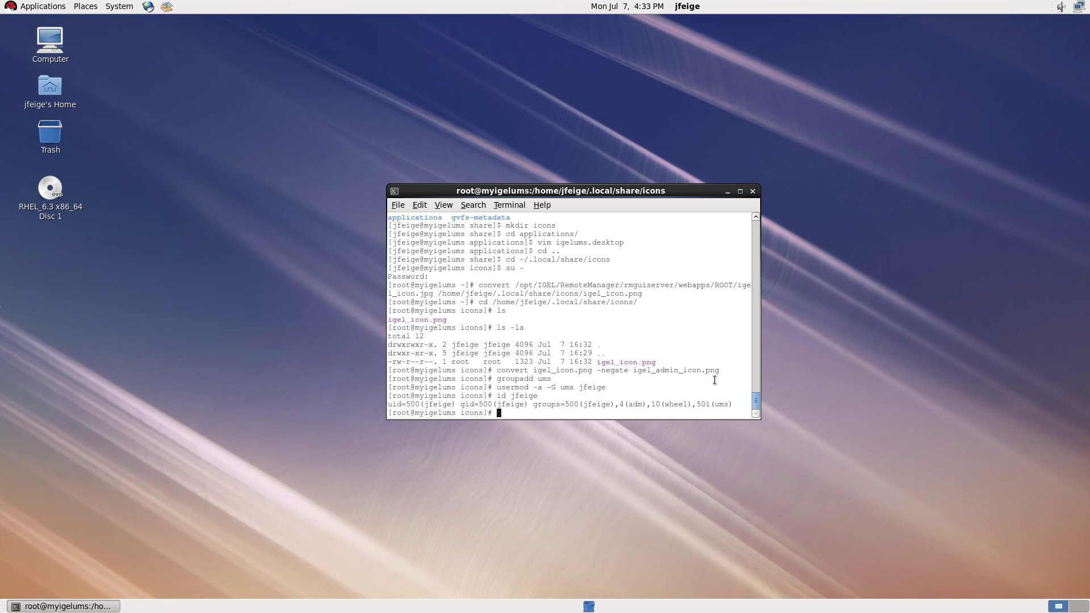
{"action": "type", "text": "vido"}
{"action": "key", "text": "BackSpace"}
{"action": "key", "text": "BackSpace"}
{"action": "key", "text": "BackSpace"}
{"action": "type", "text": "sudo -f /etc/"}
{"action": "type", "text": "su"}
{"action": "key", "text": "Tab"}
{"action": "key", "text": "Tab"}
{"action": "key", "text": "Tab"}
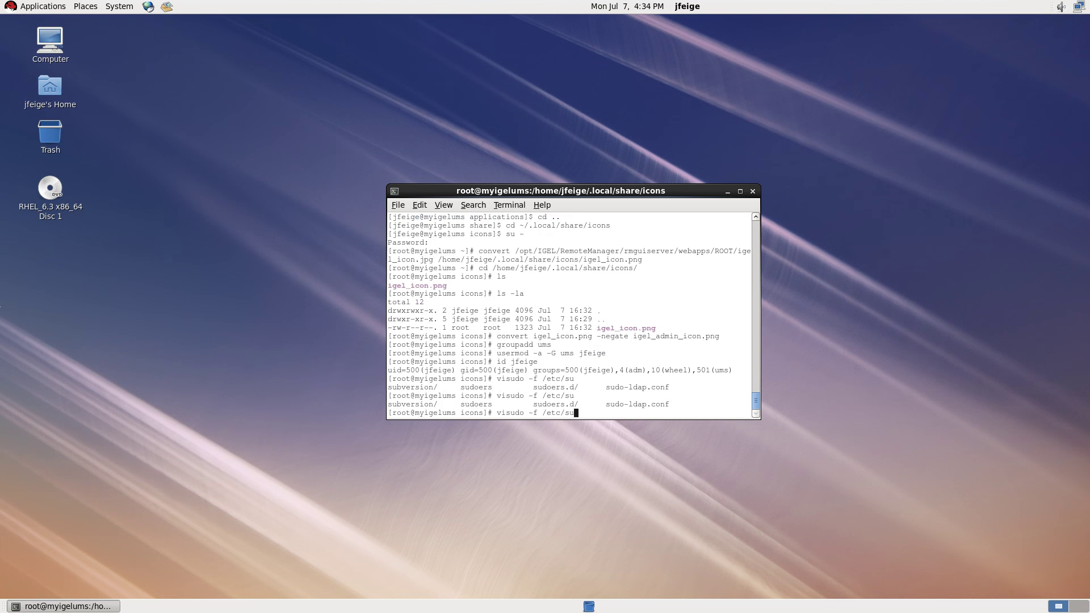
{"action": "type", "text": "doers.d/igel-admin"}
{"action": "key", "text": "Return"}
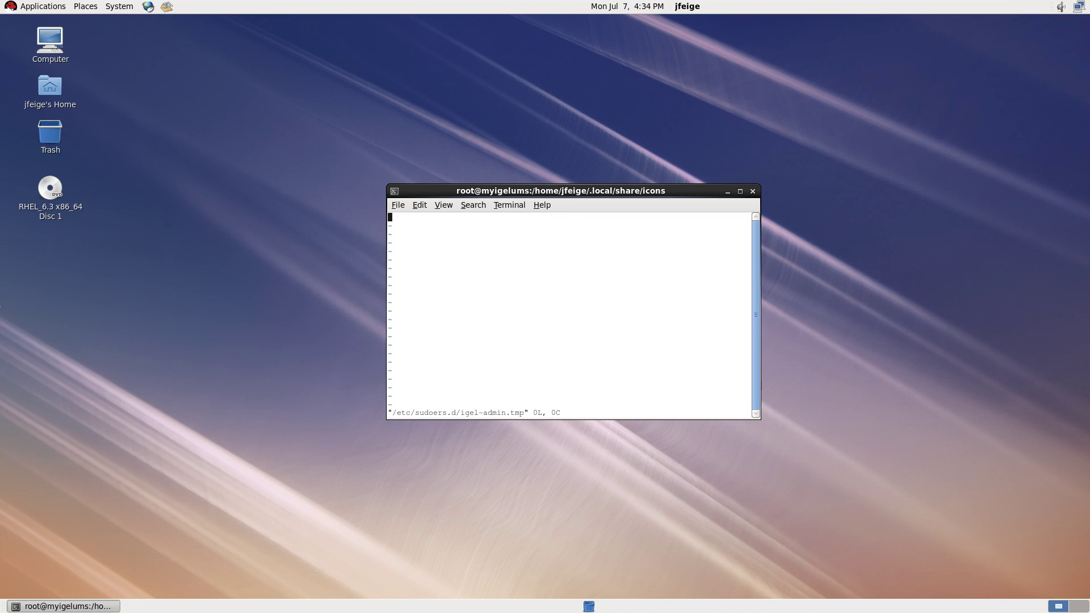
Add the rule '%ums ALL = (root) NOPASSWD: /opt/IGEL/RemoteManager/rmadmin/RMAdmin.bin' and save with :wq.
{"action": "type", "text": "i%"}
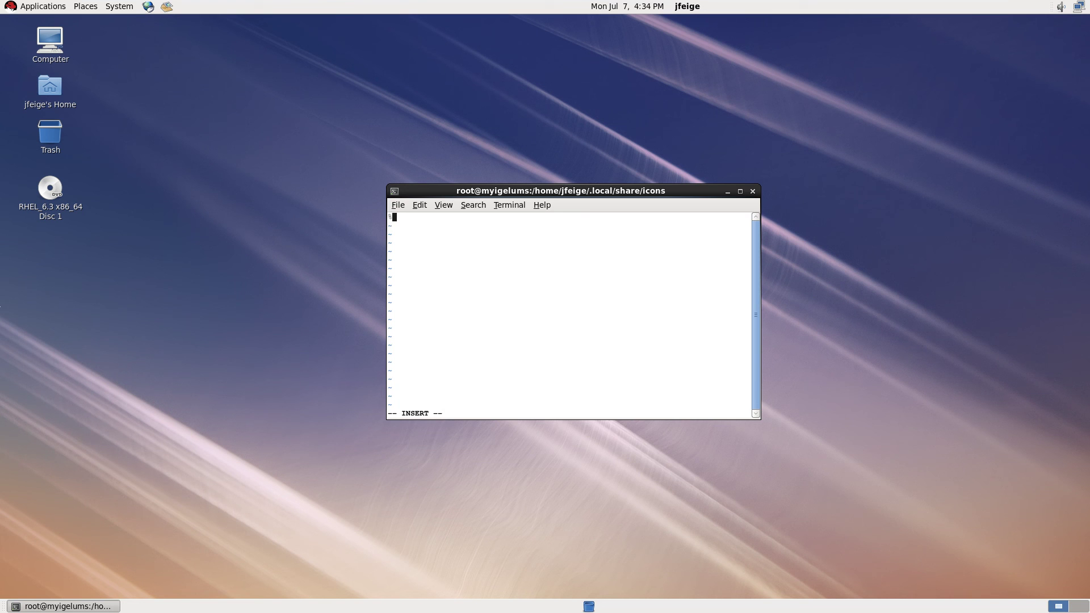
{"action": "type", "text": "ums"}
{"action": "type", "text": "ALL = (root) NOPASSWD: /opt/IGEL/RemoteManager"}
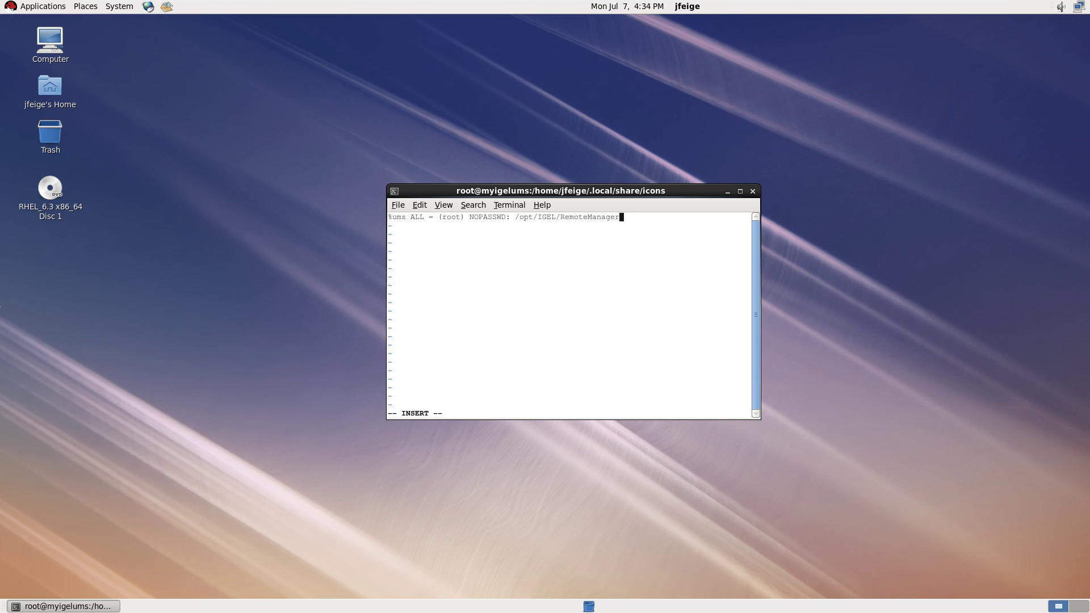
{"action": "type", "text": "/rmadmin/RMAdmin.bin"}
{"action": "key", "text": "Escape"}
{"action": "type", "text": ":wq"}
{"action": "key", "text": "Return"}
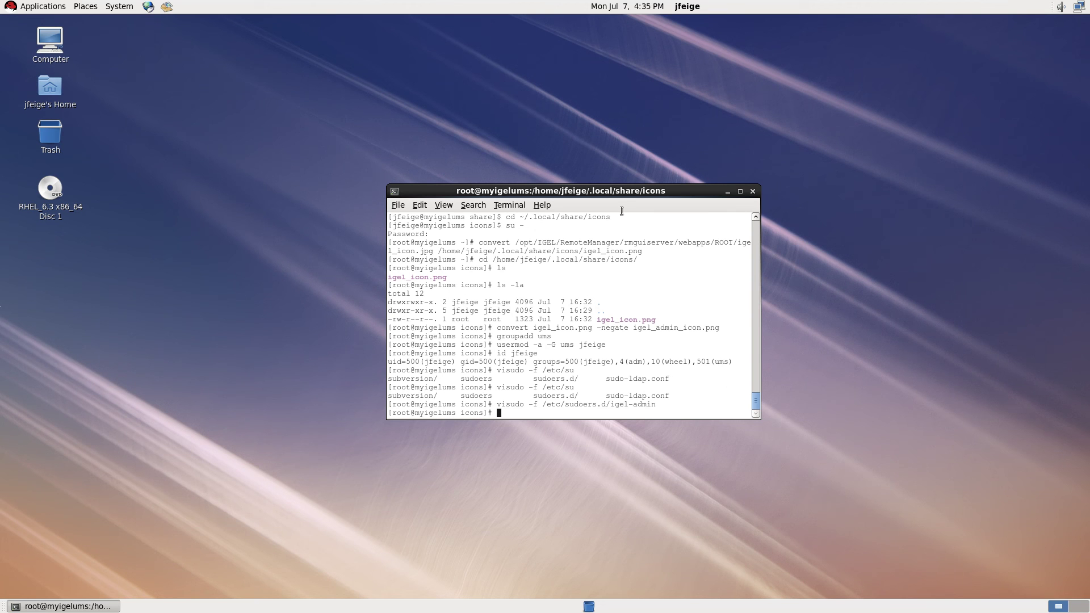
Exit the root shell, close the terminal, and log out of the desktop session.
{"action": "left_click_drag", "start_coordinate": [618, 193], "coordinate": [557, 218]}
{"action": "key", "text": "ctrl+d"}
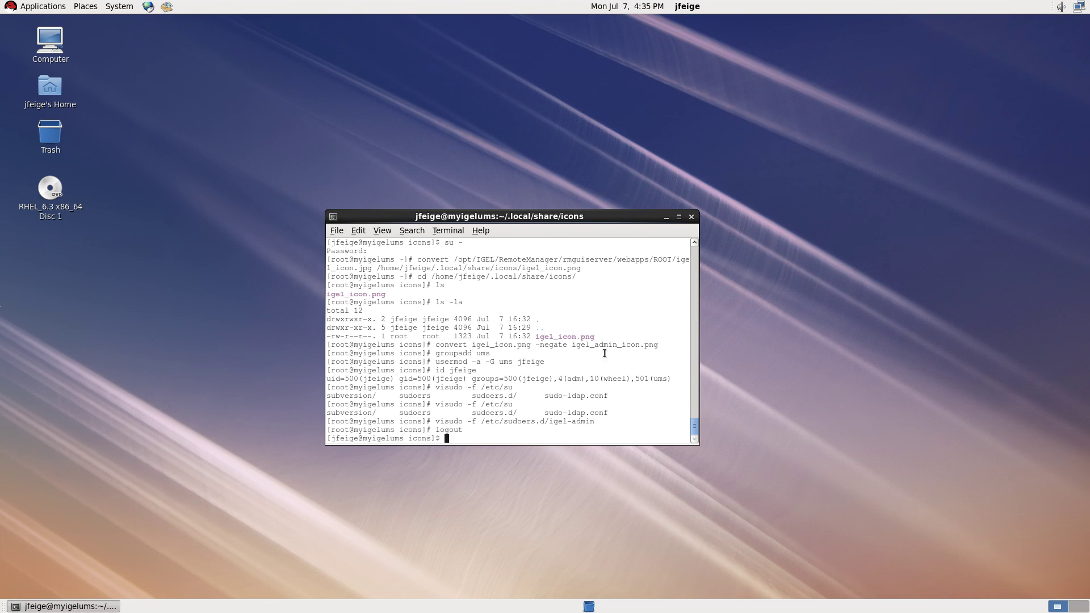
{"action": "key", "text": "ctrl+d"}
{"action": "left_click", "coordinate": [119, 7]}
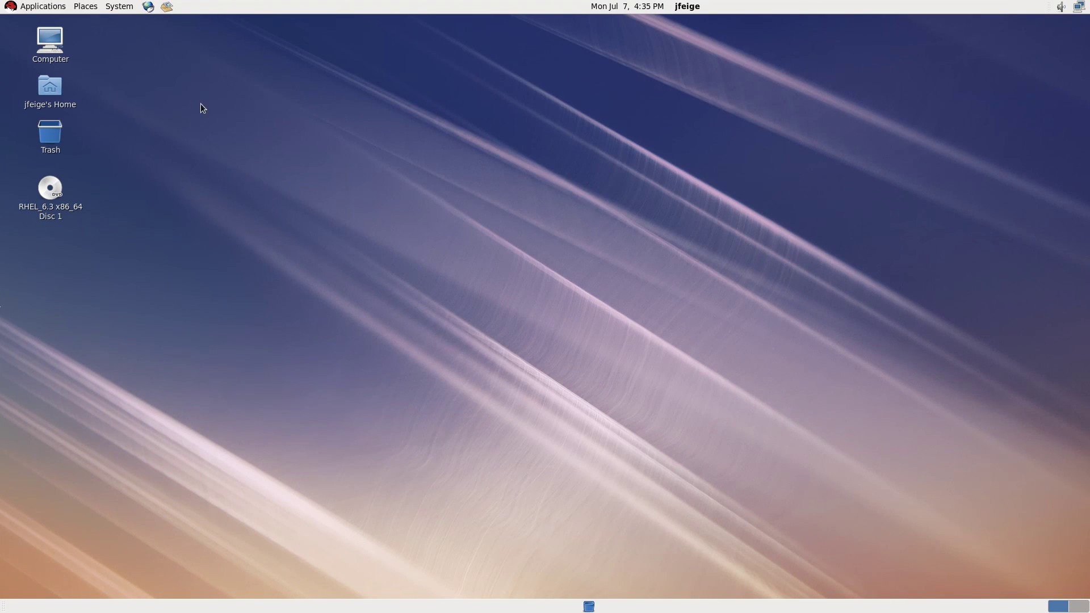
Open a new terminal from Applications > System Tools > Terminal.
{"action": "left_click", "coordinate": [55, 9]}
{"action": "mouse_move", "coordinate": [55, 57]}
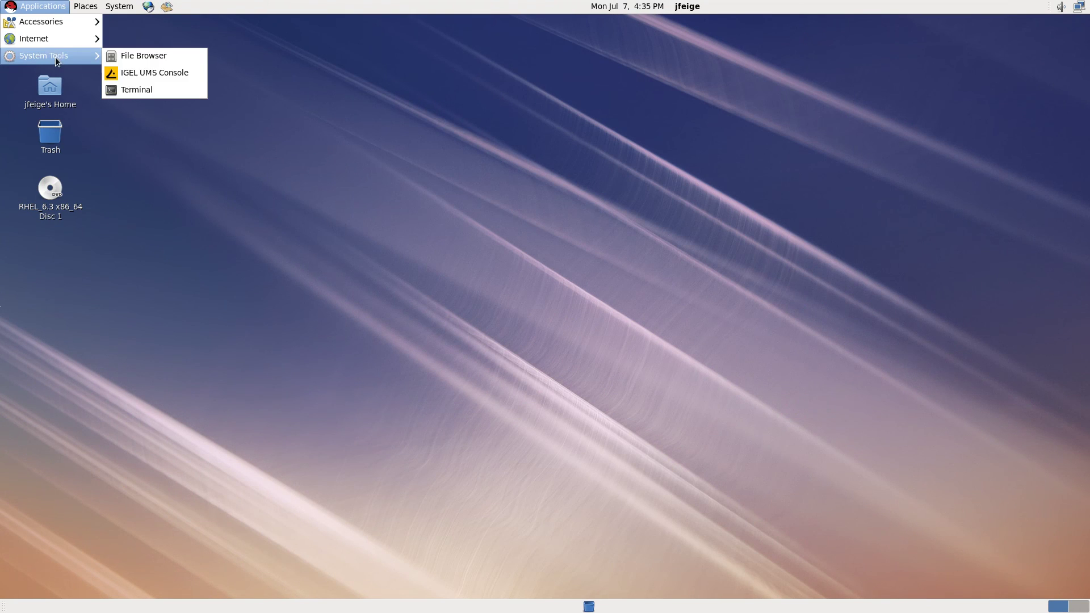
{"action": "left_click", "coordinate": [116, 89]}
Change into ~/.local/share/applications and list the launcher files.
{"action": "left_click_drag", "start_coordinate": [386, 60], "coordinate": [599, 241]}
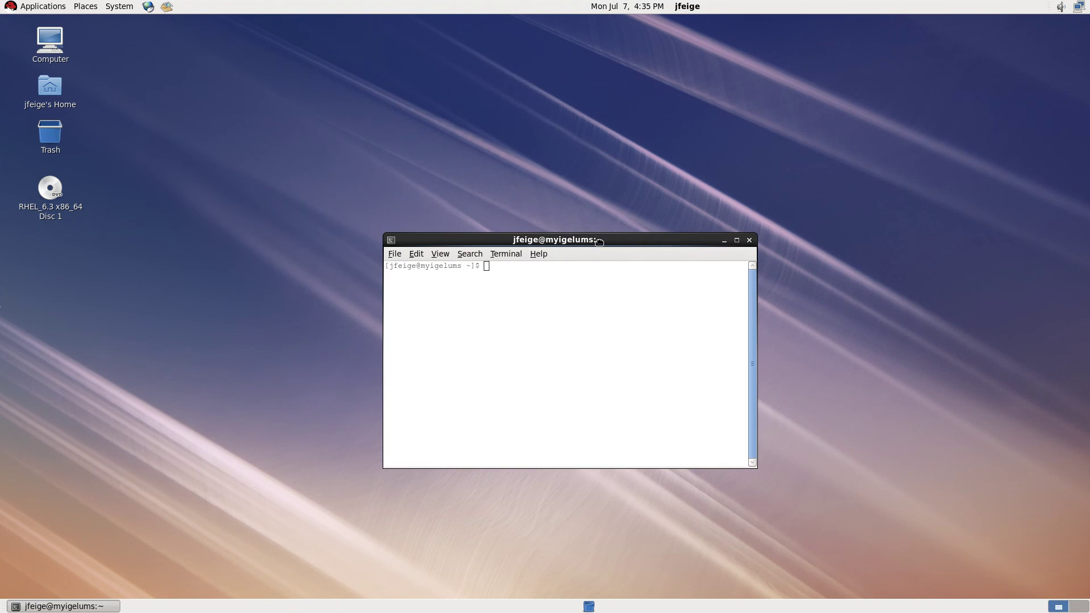
{"action": "type", "text": "cd .lca"}
{"action": "key", "text": "BackSpace"}
{"action": "key", "text": "BackSpace"}
{"action": "key", "text": "Tab"}
{"action": "type", "text": "sh"}
{"action": "key", "text": "Tab"}
{"action": "type", "text": "appl"}
{"action": "key", "text": "Tab"}
{"action": "key", "text": "Return"}
{"action": "type", "text": "ls"}
{"action": "key", "text": "Return"}
Copy igelums.desktop to igelumsadmin.desktop.
{"action": "type", "text": "cp "}
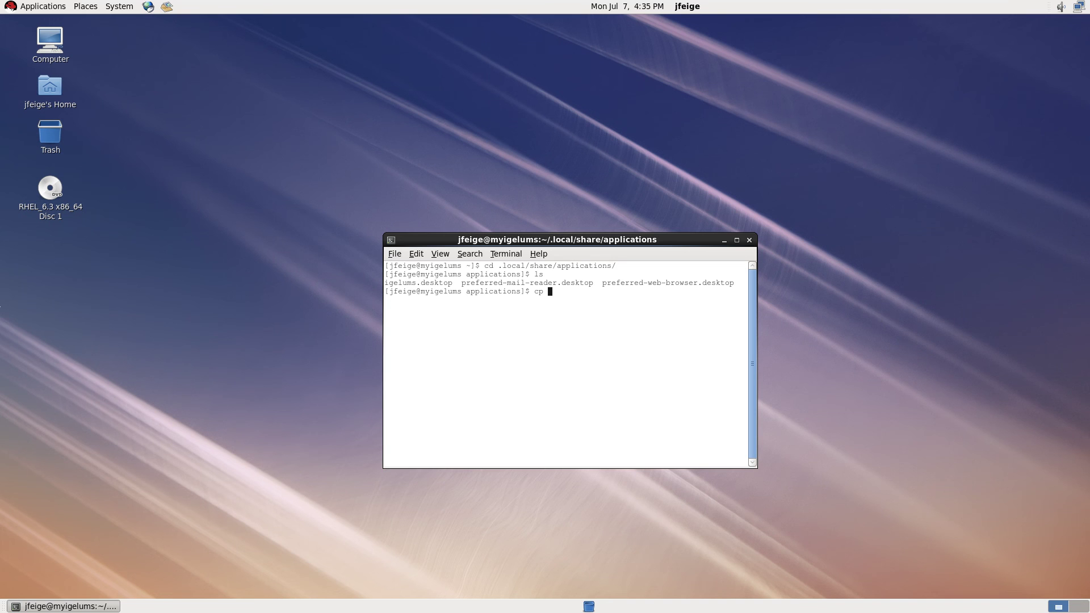
{"action": "type", "text": "ig"}
{"action": "key", "text": "Tab"}
{"action": "type", "text": "ig"}
{"action": "key", "text": "Tab"}
{"action": "key", "text": "ctrl+Left"}
{"action": "key", "text": "Left"}
{"action": "type", "text": "admin"}
{"action": "key", "text": "Return"}
Open igelumsadmin.desktop in Vim and change the Name to IGEL UMS Admin Console.
{"action": "type", "text": "vim "}
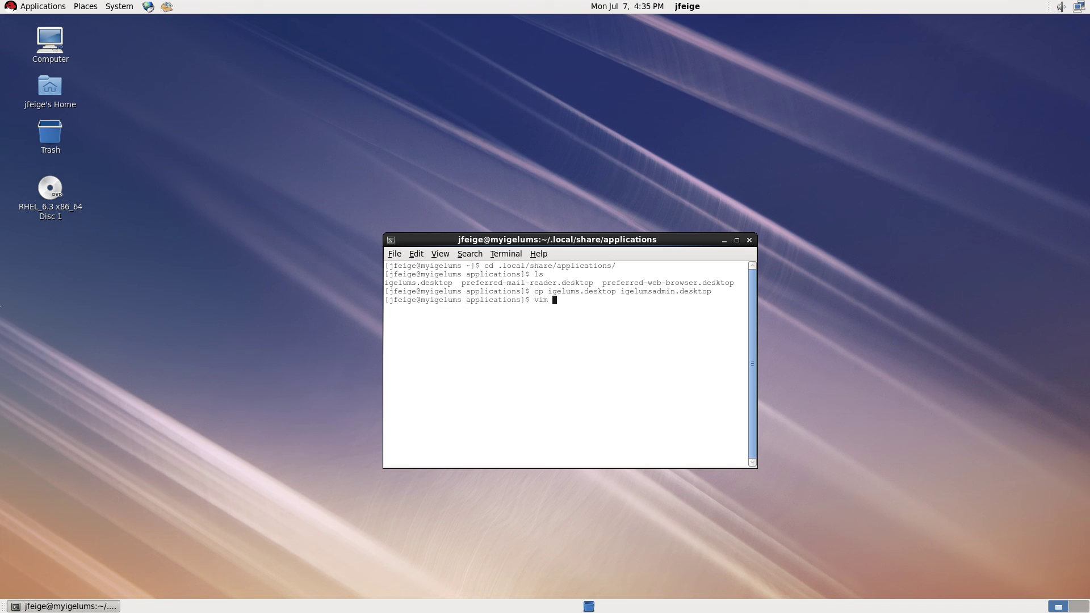
{"action": "type", "text": "igelumsa"}
{"action": "key", "text": "Tab"}
{"action": "key", "text": "Return"}
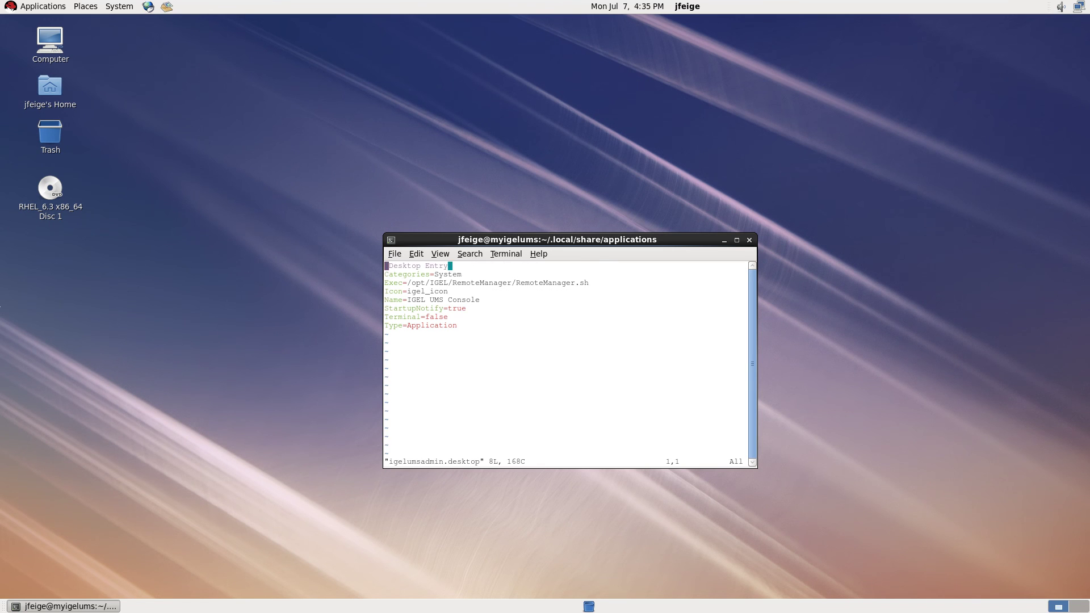
{"action": "key", "text": "Down"}
{"action": "key", "text": "Down"}
{"action": "key", "text": "Down"}
{"action": "key", "text": "Down"}
{"action": "key", "text": "Down"}
{"action": "key", "text": "End"}
{"action": "key", "text": "Up"}
{"action": "key", "text": "Left"}
{"action": "key", "text": "Left"}
{"action": "key", "text": "Left"}
{"action": "key", "text": "Left"}
{"action": "key", "text": "Left"}
{"action": "key", "text": "Left"}
{"action": "type", "text": "iAdm"}
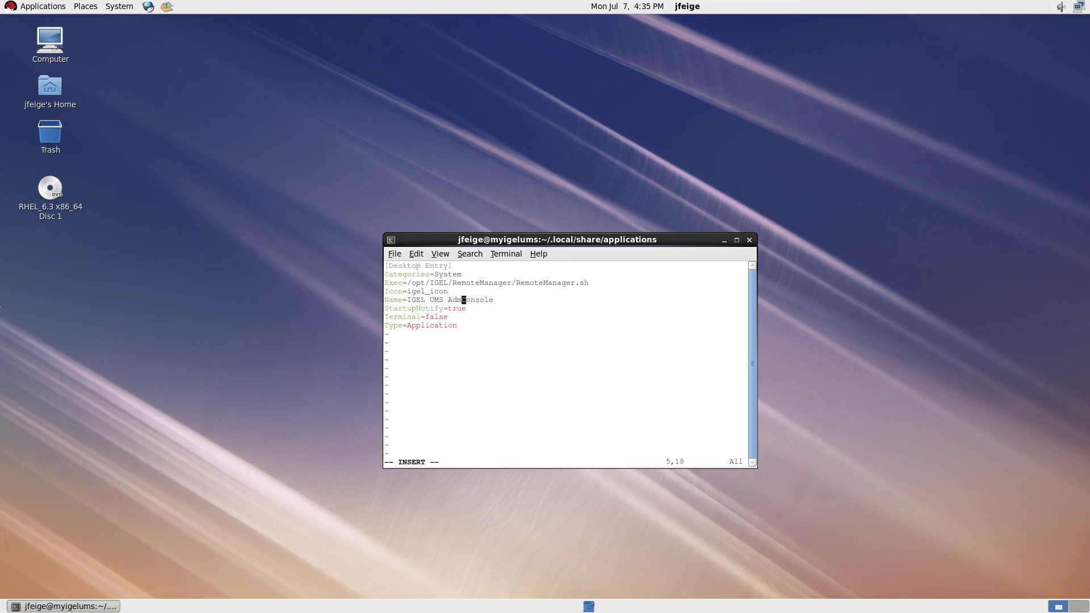
{"action": "type", "text": "in"}
{"action": "key", "text": "Escape"}
Change the Icon entry to igel_admin_icon.
{"action": "key", "text": "Up"}
{"action": "key", "text": "Left"}
{"action": "key", "text": "Left"}
{"action": "key", "text": "Left"}
{"action": "type", "text": "igel_admin_"}
{"action": "key", "text": "Escape"}
Change the Exec line to run sudo /opt/IGEL/RemoteManager/rmadmin/RMAdmin.bin.
{"action": "key", "text": "Up"}
{"action": "key", "text": "Left"}
{"action": "key", "text": "Left"}
{"action": "key", "text": "Left"}
{"action": "key", "text": "Left"}
{"action": "key", "text": "Left"}
{"action": "key", "text": "Left"}
{"action": "key", "text": "Left"}
{"action": "key", "text": "Left"}
{"action": "key", "text": "Left"}
{"action": "key", "text": "Left"}
{"action": "type", "text": "isudo"}
{"action": "key", "text": "Right"}
{"action": "key", "text": "Right"}
{"action": "key", "text": "Right"}
{"action": "key", "text": "Right"}
{"action": "key", "text": "Right"}
{"action": "key", "text": "Right"}
{"action": "key", "text": "Right"}
{"action": "key", "text": "Right"}
{"action": "key", "text": "Right"}
{"action": "key", "text": "Right"}
{"action": "key", "text": "Right"}
{"action": "key", "text": "Right"}
{"action": "key", "text": "Right"}
{"action": "key", "text": "Right"}
{"action": "key", "text": "Right"}
{"action": "key", "text": "Right"}
{"action": "key", "text": "Right"}
{"action": "key", "text": "Right"}
{"action": "key", "text": "Right"}
{"action": "key", "text": "Right"}
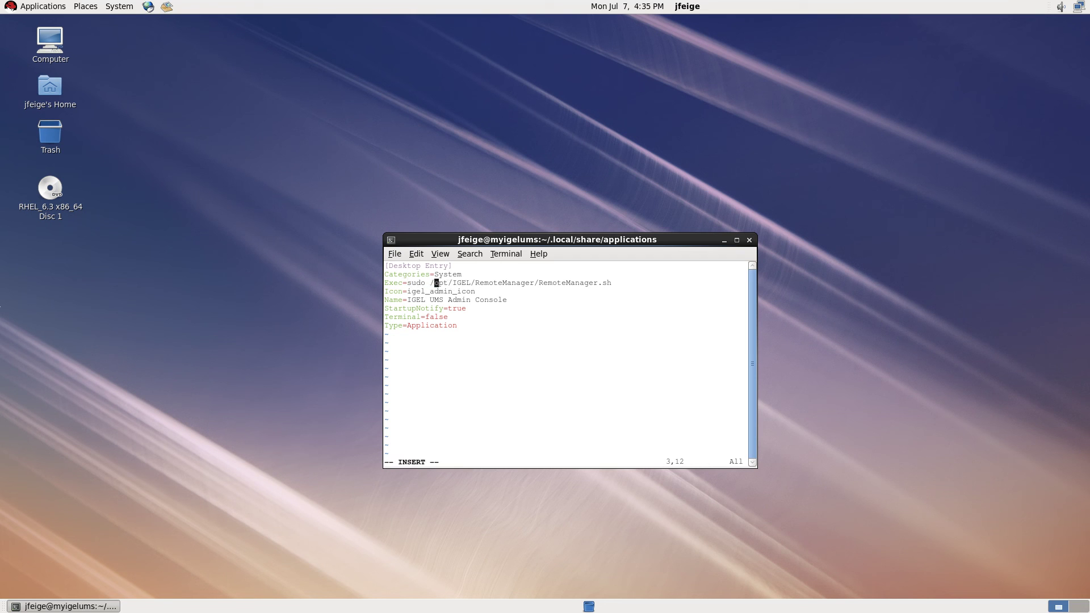
{"action": "key", "text": "Right"}
{"action": "key", "text": "Delete"}
{"action": "key", "text": "Delete"}
{"action": "key", "text": "Delete"}
{"action": "key", "text": "Delete"}
{"action": "key", "text": "Delete"}
{"action": "key", "text": "Delete"}
{"action": "key", "text": "Delete"}
{"action": "key", "text": "Delete"}
{"action": "key", "text": "Delete"}
{"action": "key", "text": "Delete"}
{"action": "key", "text": "Delete"}
{"action": "key", "text": "Delete"}
{"action": "key", "text": "Delete"}
{"action": "key", "text": "Delete"}
{"action": "key", "text": "Delete"}
{"action": "key", "text": "Delete"}
{"action": "type", "text": "rmadmin/R"}
{"action": "type", "text": "MAm"}
{"action": "type", "text": "min.bin"}
{"action": "key", "text": "Escape"}
Set Terminal=true and save the launcher with :wq.
{"action": "key", "text": "Down"}
{"action": "key", "text": "Down"}
{"action": "key", "text": "Down"}
{"action": "key", "text": "Down"}
{"action": "key", "text": "Left"}
{"action": "key", "text": "Left"}
{"action": "key", "text": "Left"}
{"action": "key", "text": "Left"}
{"action": "type", "text": "cwterm"}
{"action": "key", "text": "BackSpace"}
{"action": "key", "text": "BackSpace"}
{"action": "key", "text": "BackSpace"}
{"action": "key", "text": "BackSpace"}
{"action": "type", "text": "true"}
{"action": "key", "text": "Escape"}
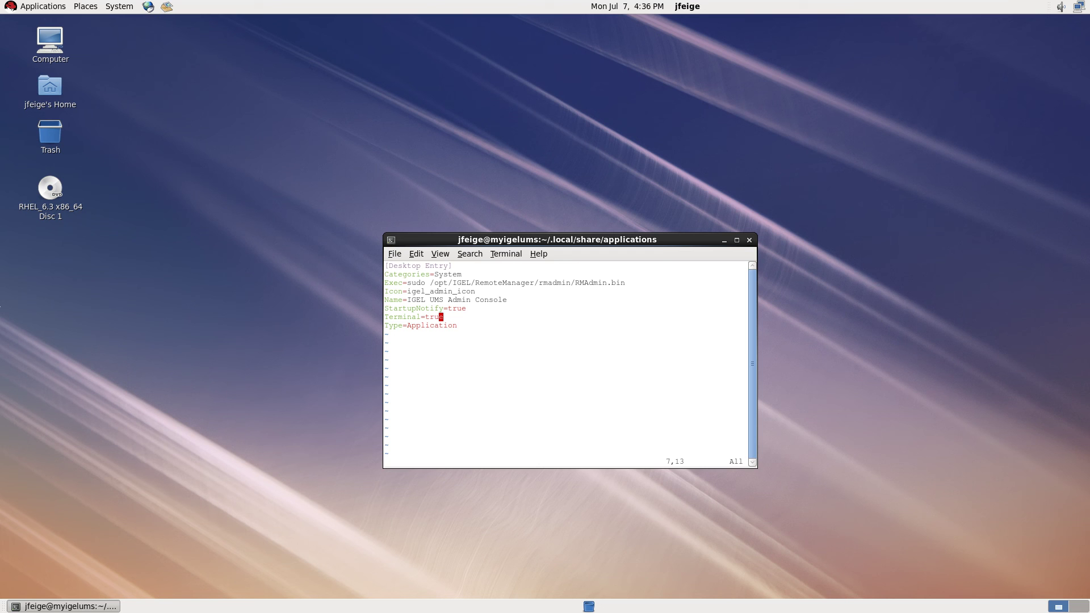
{"action": "type", "text": ":wq"}
{"action": "key", "text": "Return"}
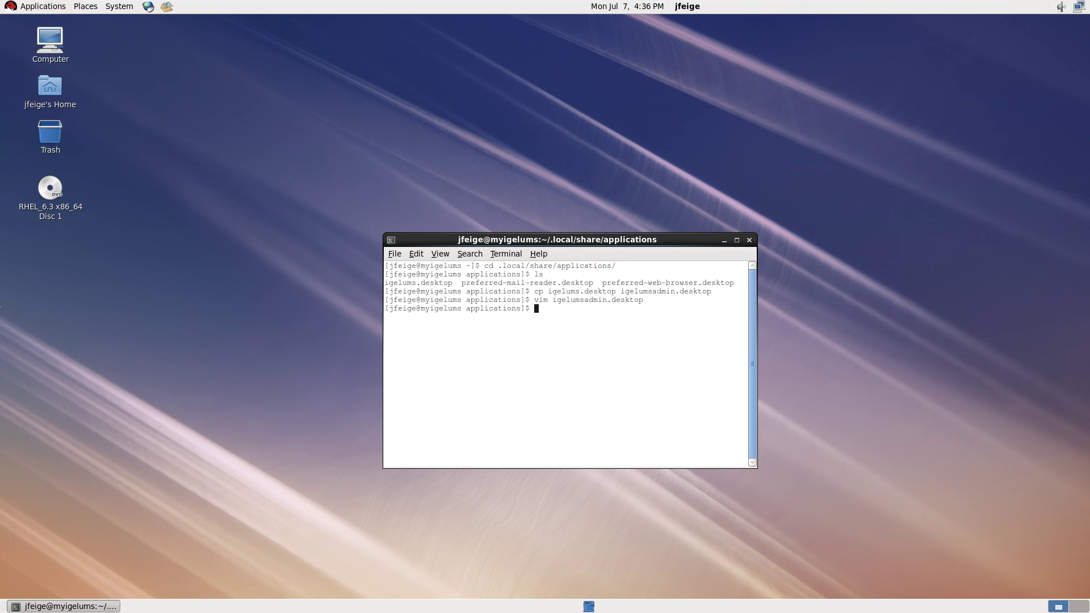
Run sudo /opt/IGEL/RemoteManager/rmadmin/RMAdmin.bin and get the Administrator window without a password prompt.
{"action": "type", "text": "sudo /opt/IGEL/RemoteManager/rmadmin/RMAdmin.bin"}
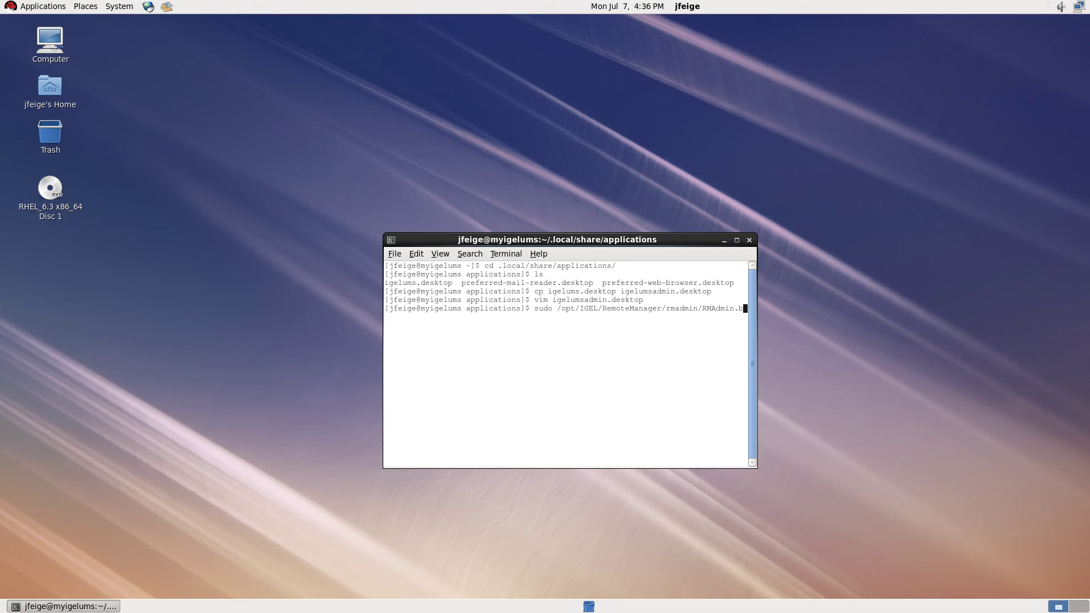
{"action": "key", "text": "Return"}
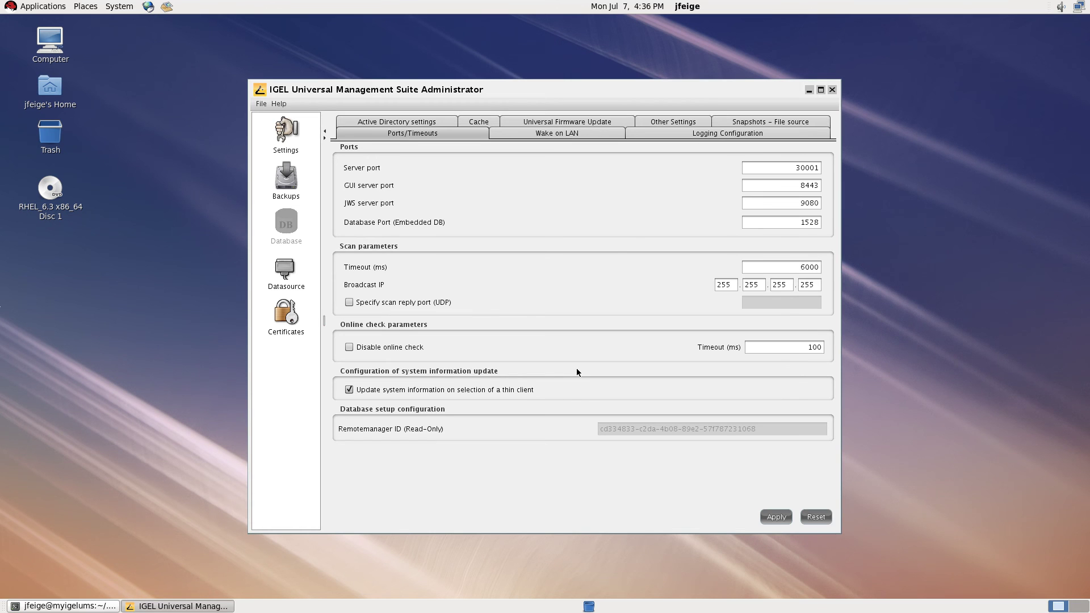
Close the Administrator, relaunch it via Applications > System Tools > IGEL UMS Admin Console, then close it.
{"action": "left_click", "coordinate": [832, 90]}
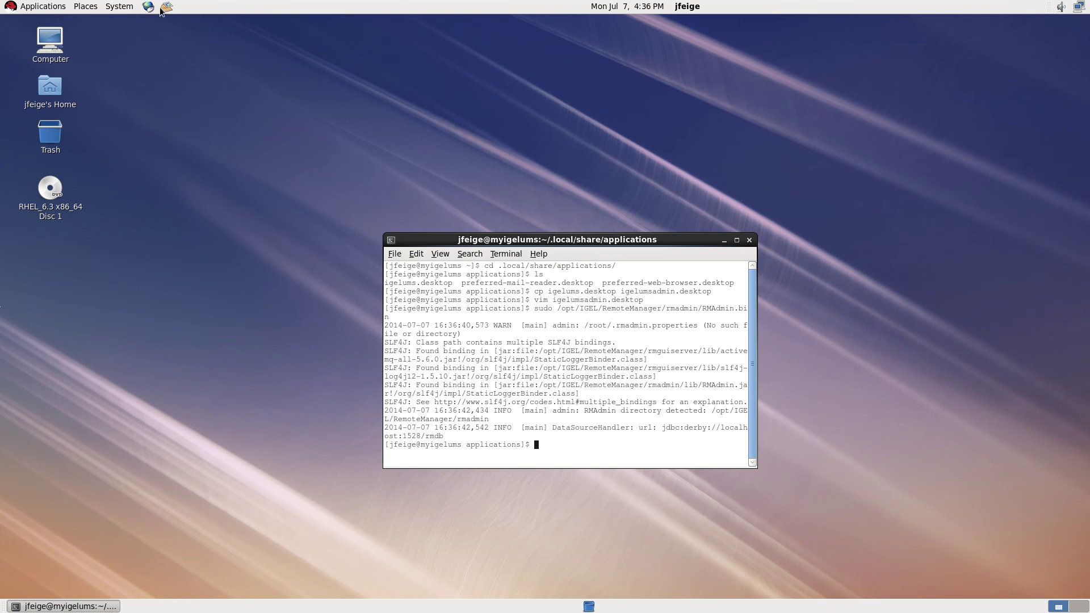
{"action": "left_click", "coordinate": [43, 7]}
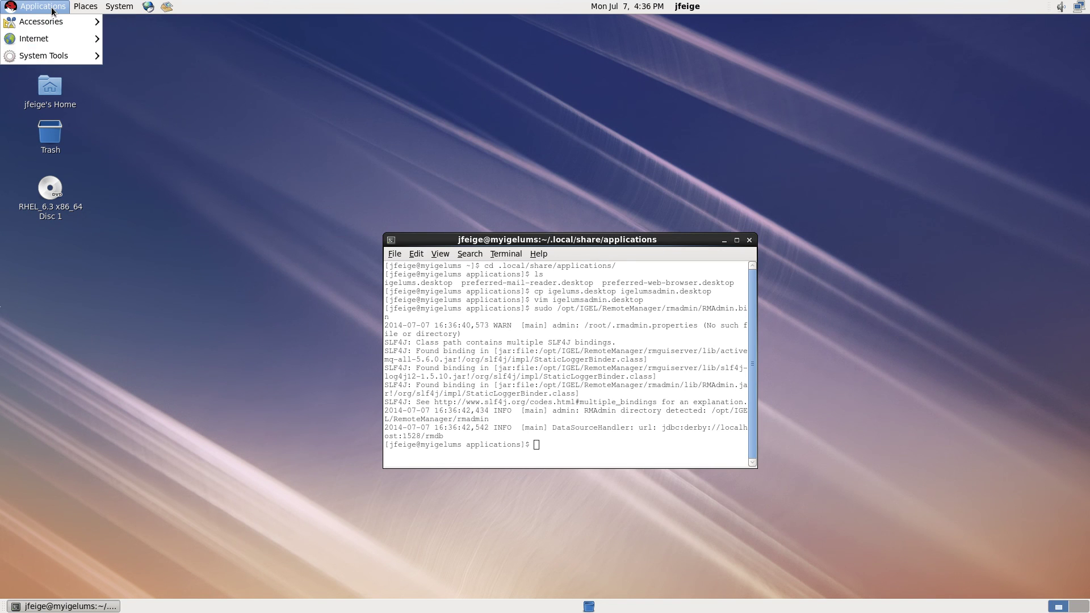
{"action": "mouse_move", "coordinate": [50, 55]}
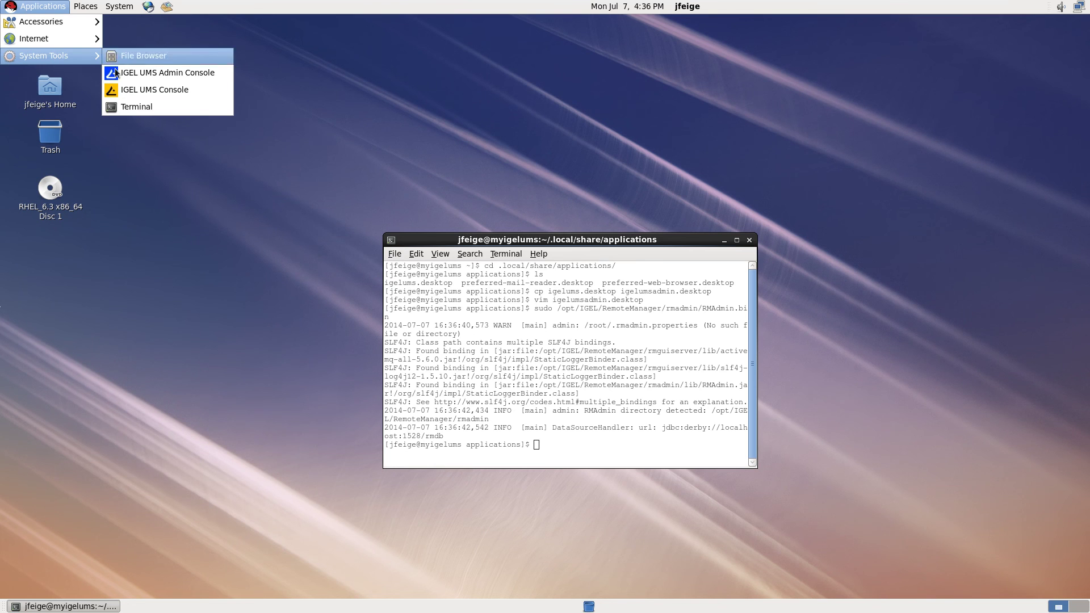
{"action": "left_click", "coordinate": [147, 78]}
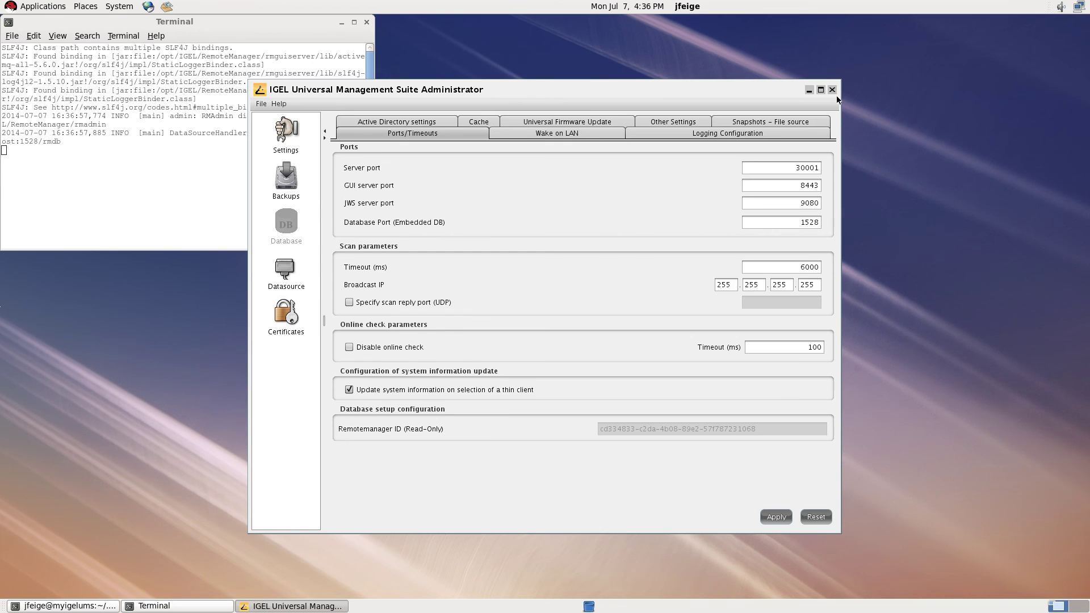
{"action": "left_click", "coordinate": [831, 90]}
Close the terminal window and take the VMware virtual machine out of full screen.
{"action": "left_click_drag", "start_coordinate": [513, 244], "coordinate": [390, 138]}
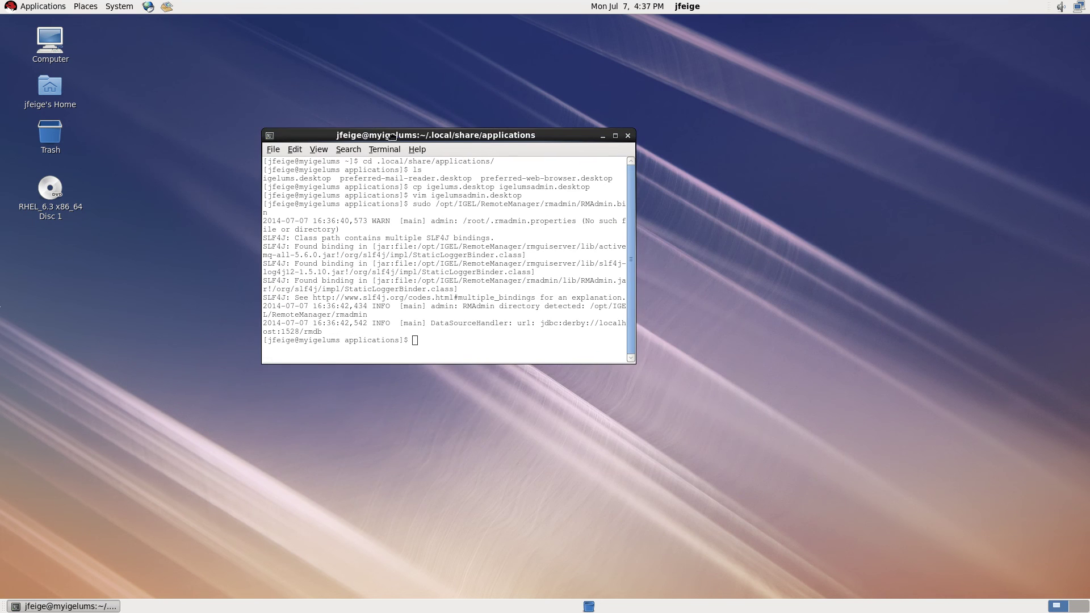
{"action": "left_click_drag", "start_coordinate": [514, 132], "coordinate": [628, 166]}
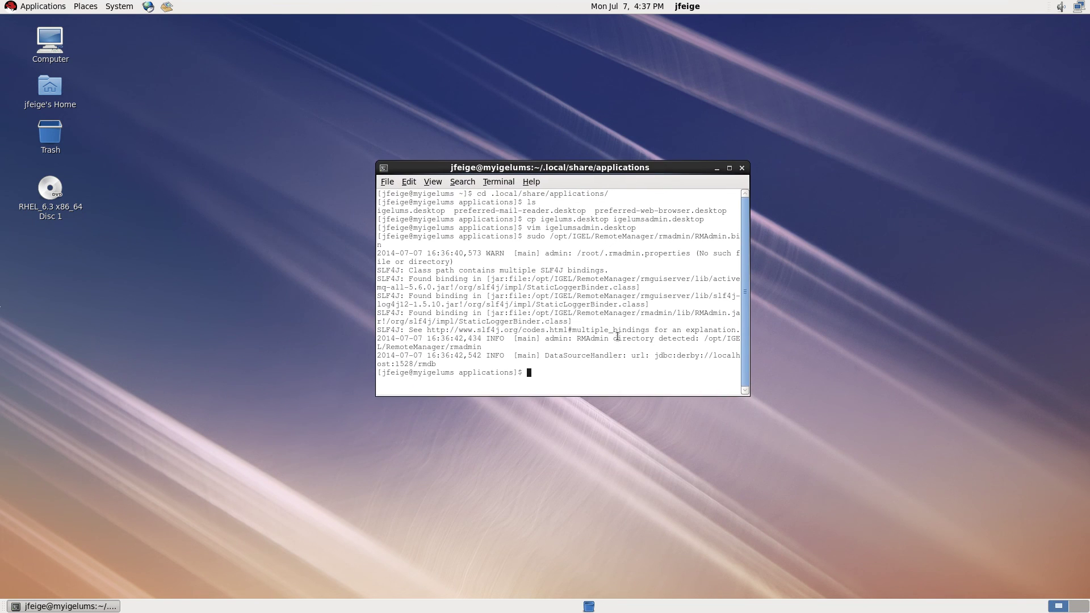
{"action": "left_click", "coordinate": [742, 169]}
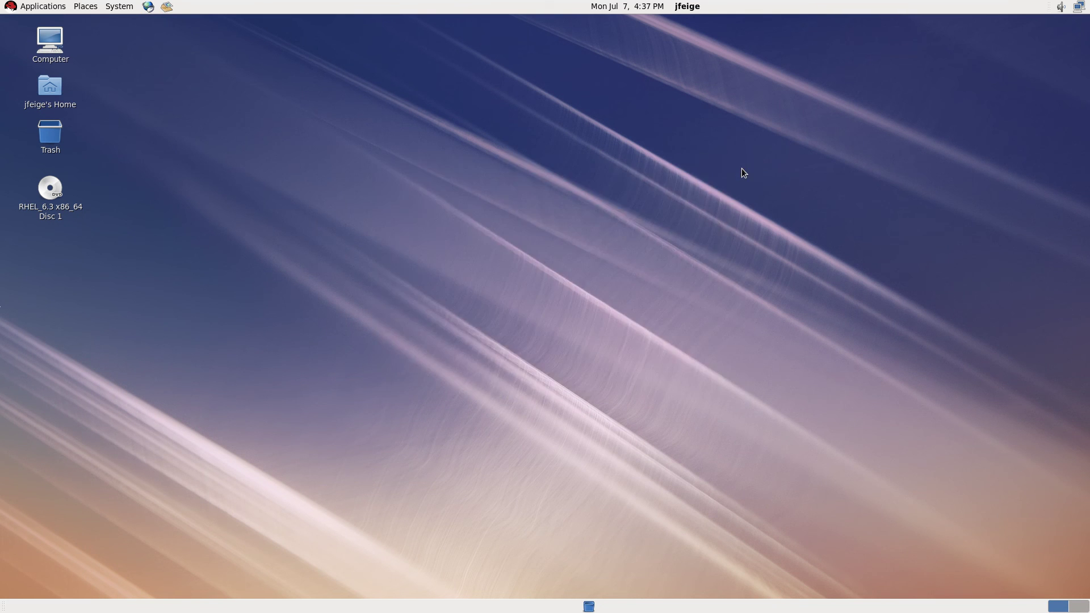
{"action": "mouse_move", "coordinate": [859, 4]}
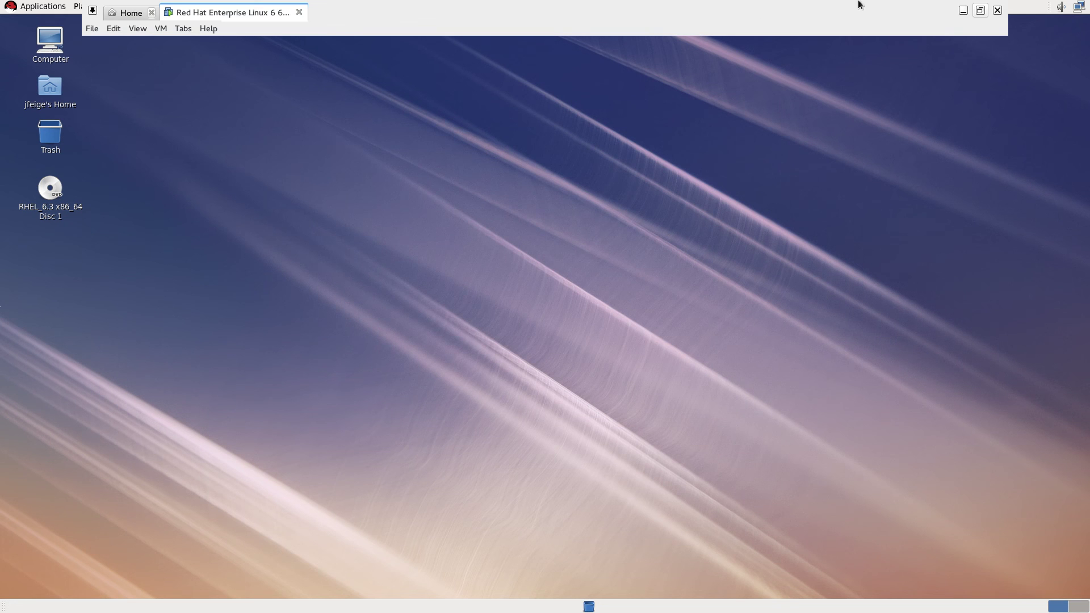
{"action": "left_click", "coordinate": [980, 10]}
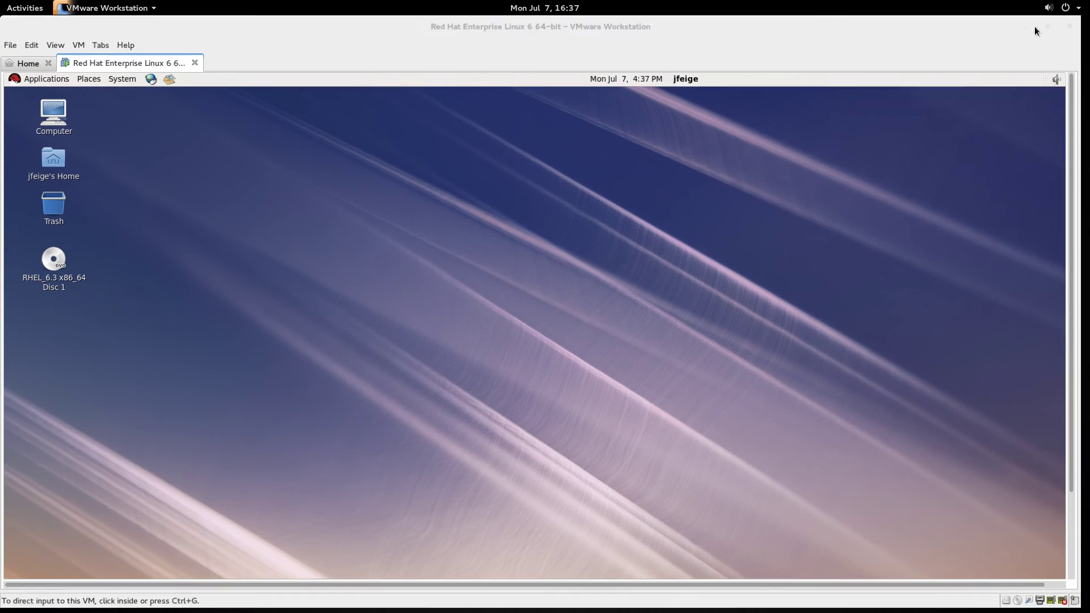